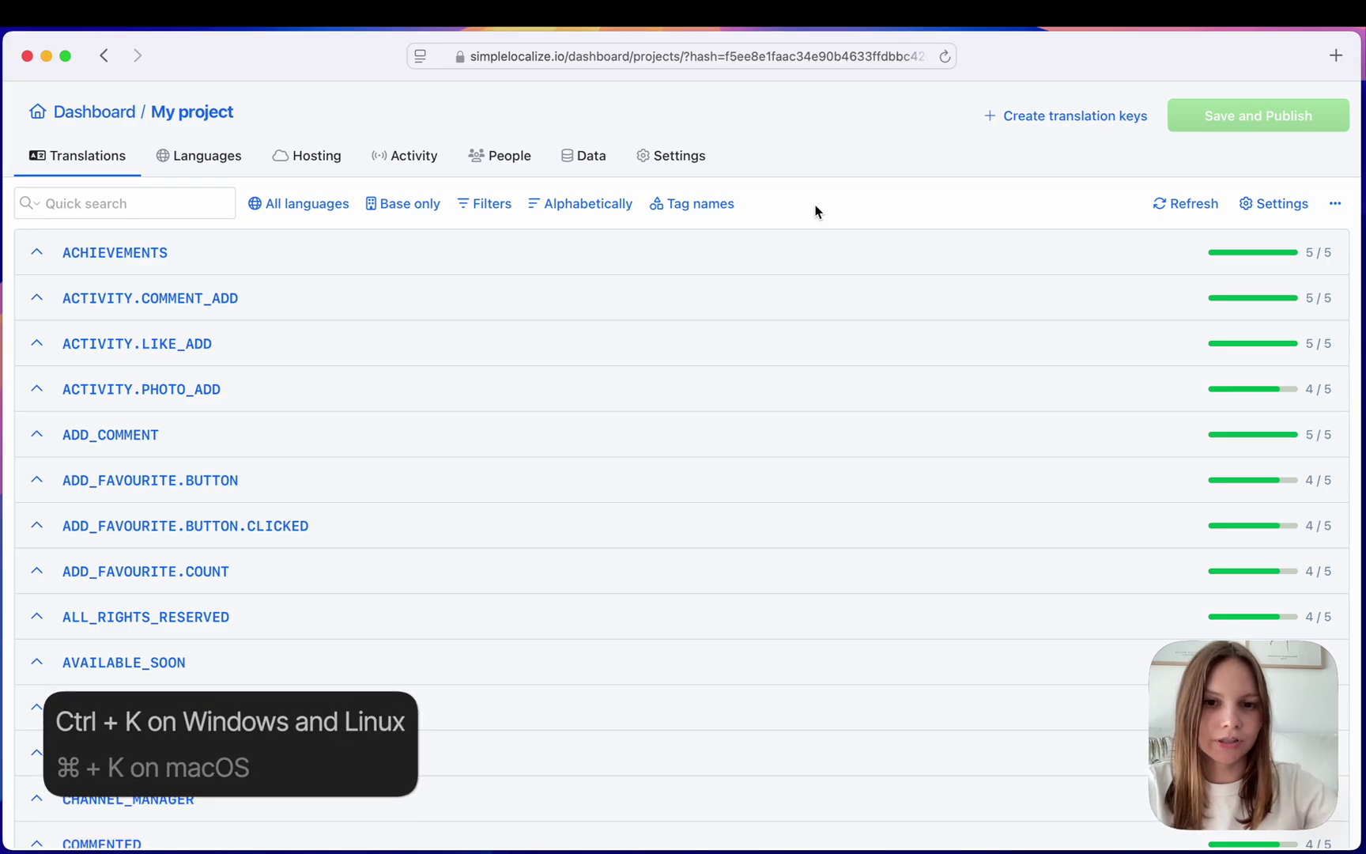
Step: Open the command assistant with Cmd+K and list project members, viewing the administrator's actions
key("super+k")
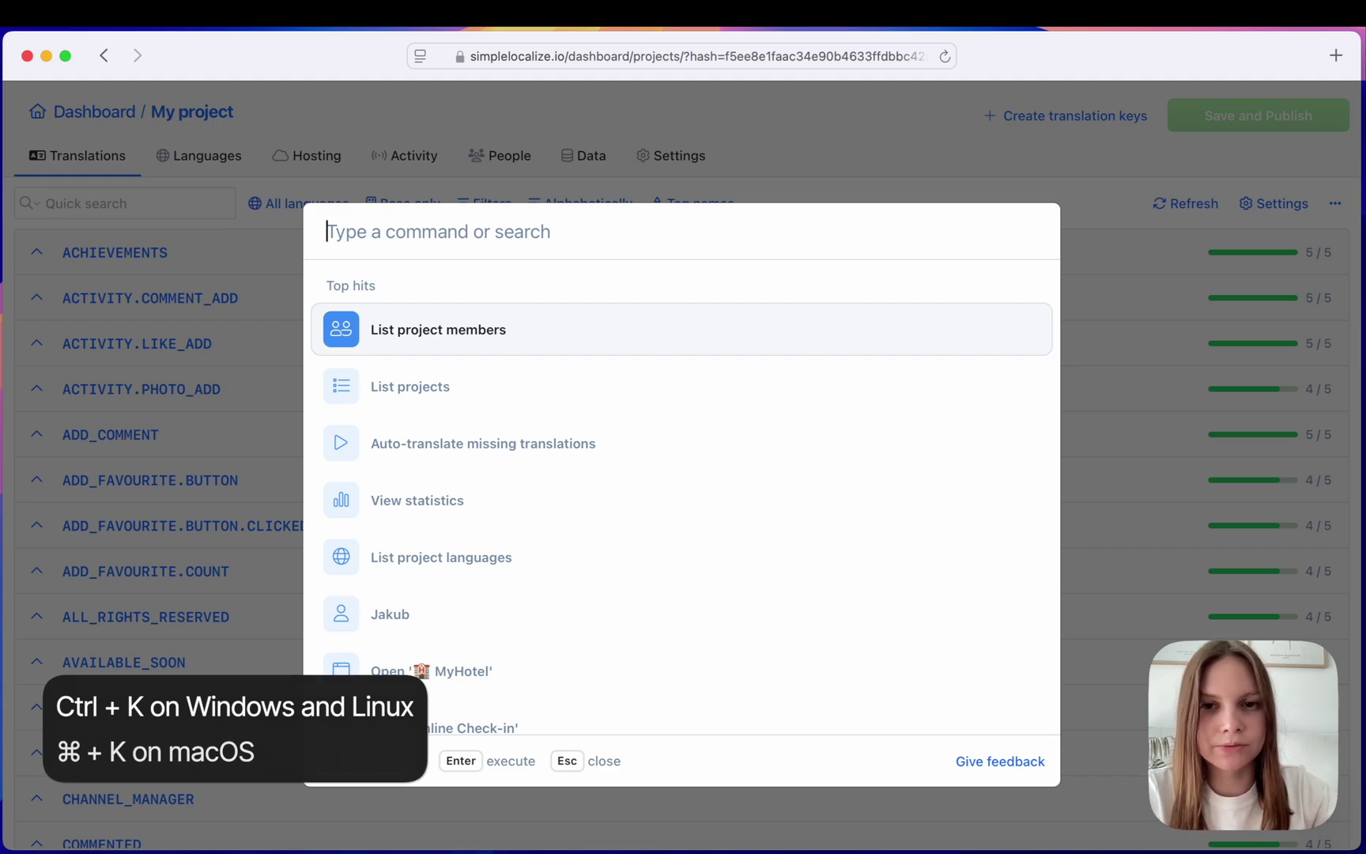
key("Down")
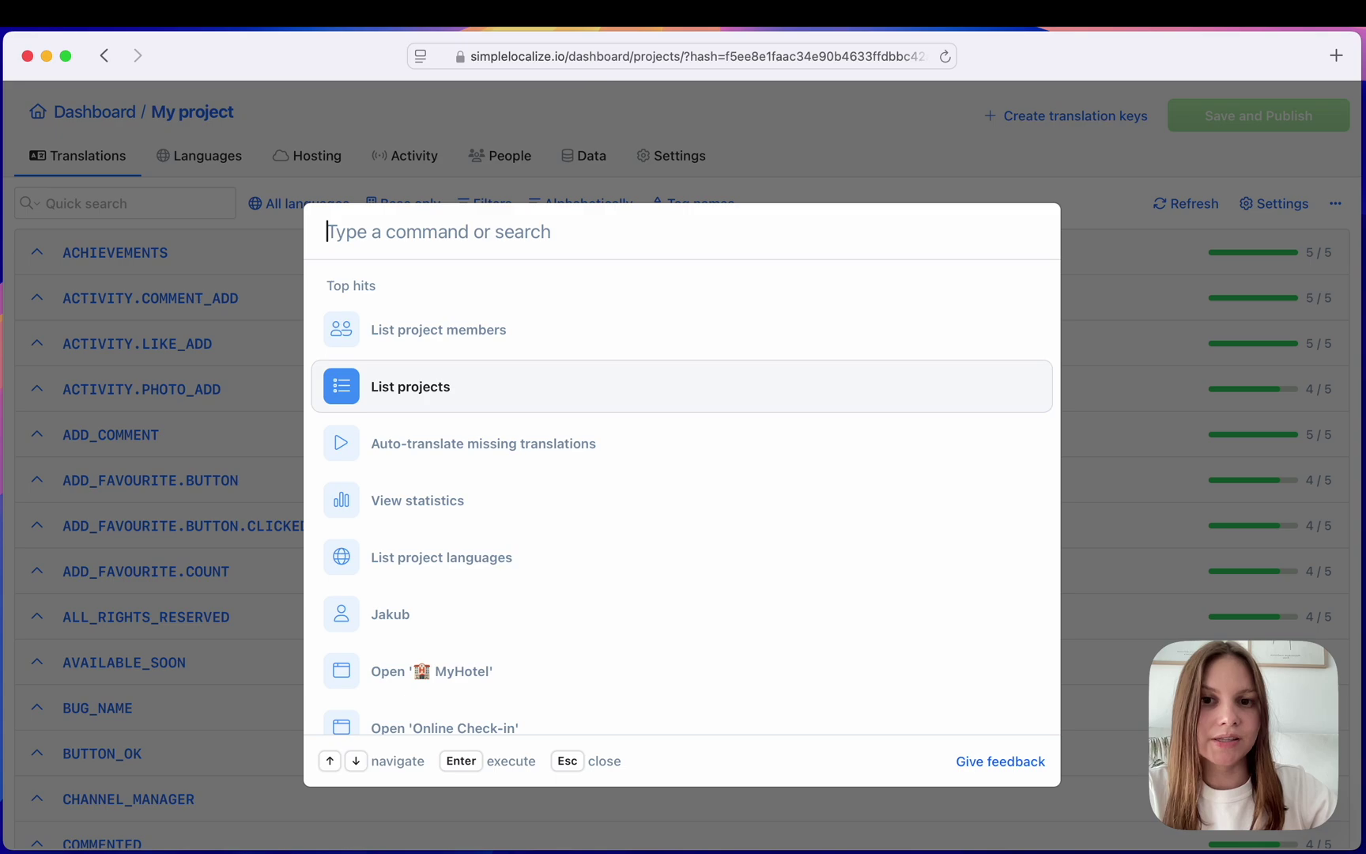
key("Up")
key("Return")
key("Down")
key("Down")
key("Return")
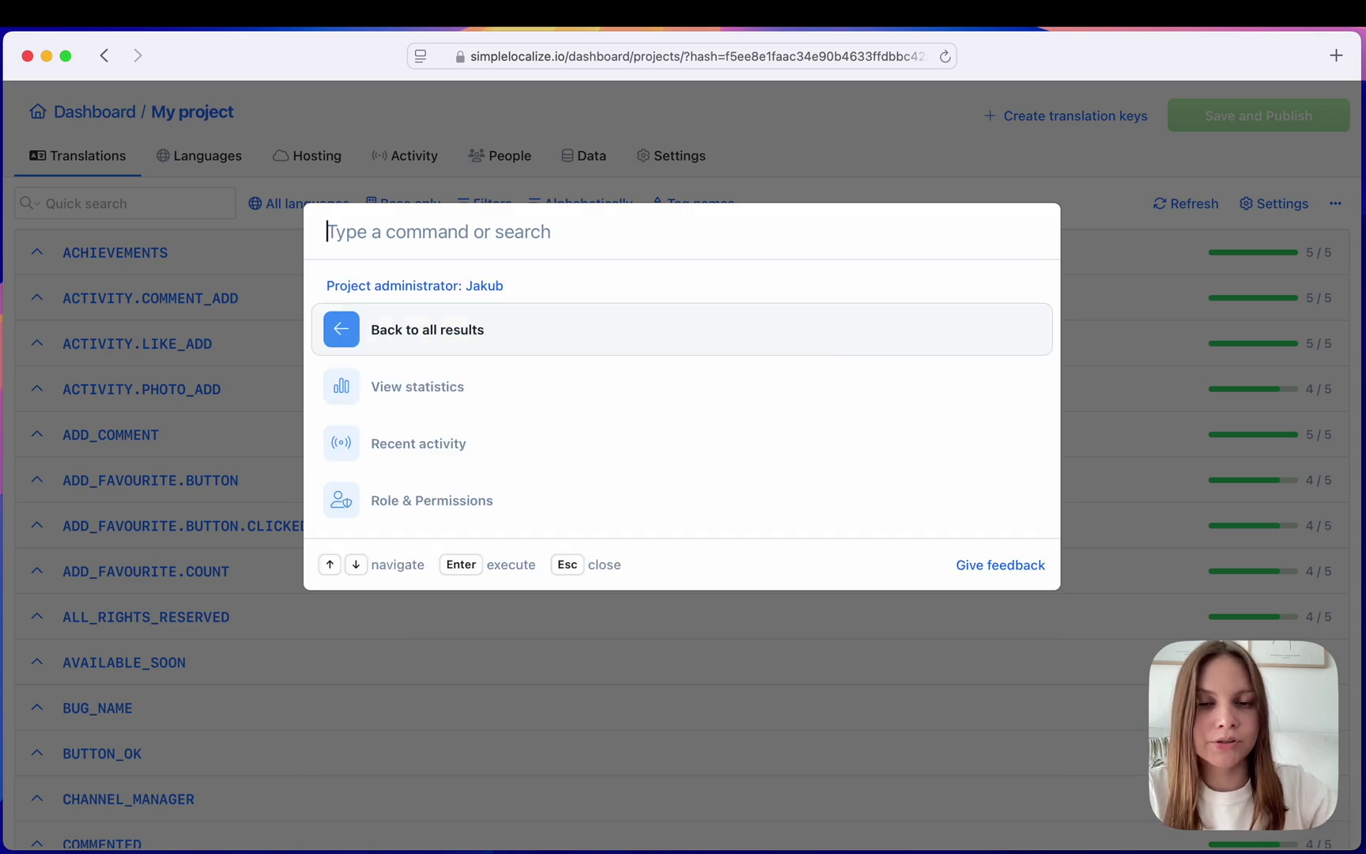
key("Down")
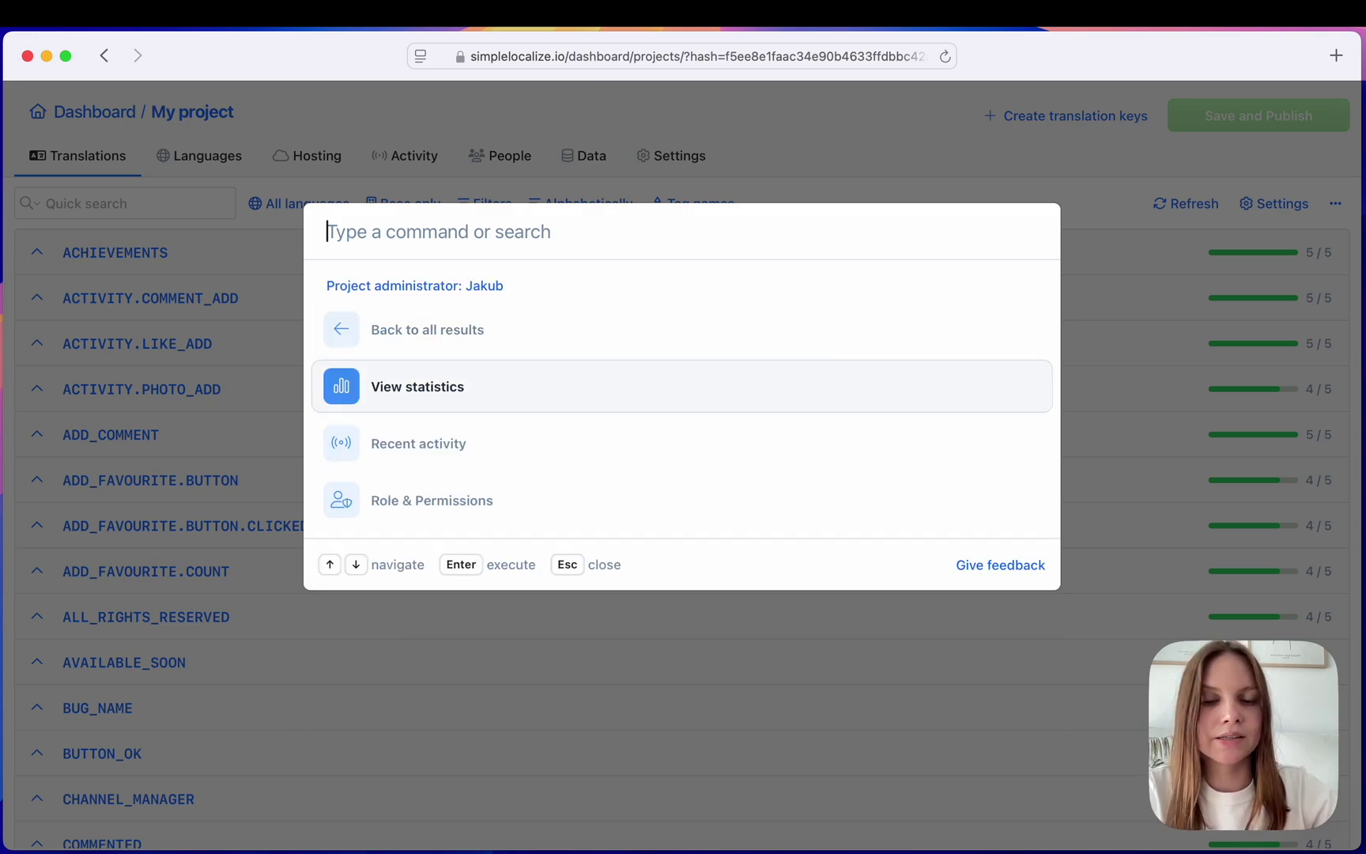
key("Up")
key("Return")
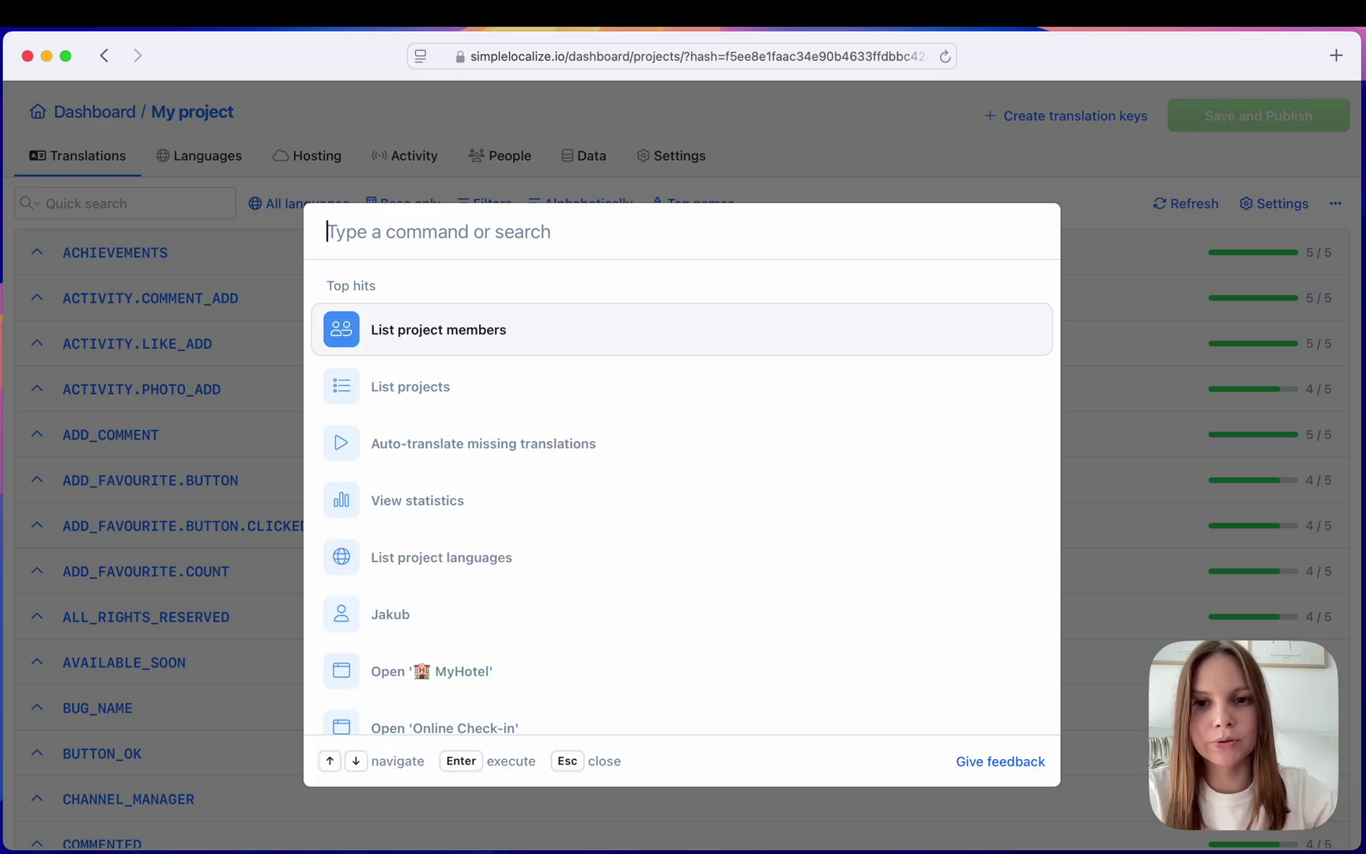
Step: List all projects, including Online Check-in, then return to the top hits and browse them
key("Down")
key("Return")
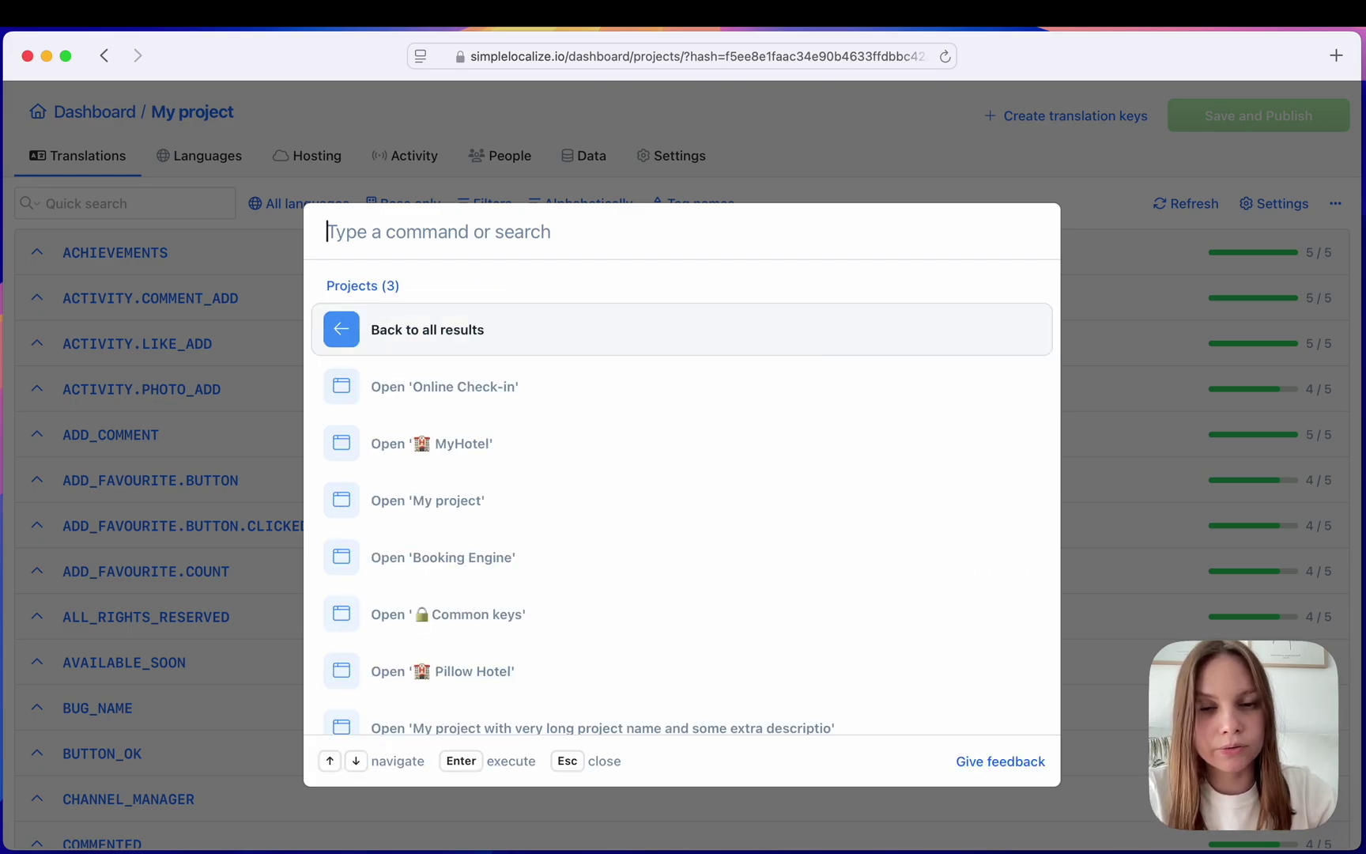
key("Down")
key("Up")
key("Return")
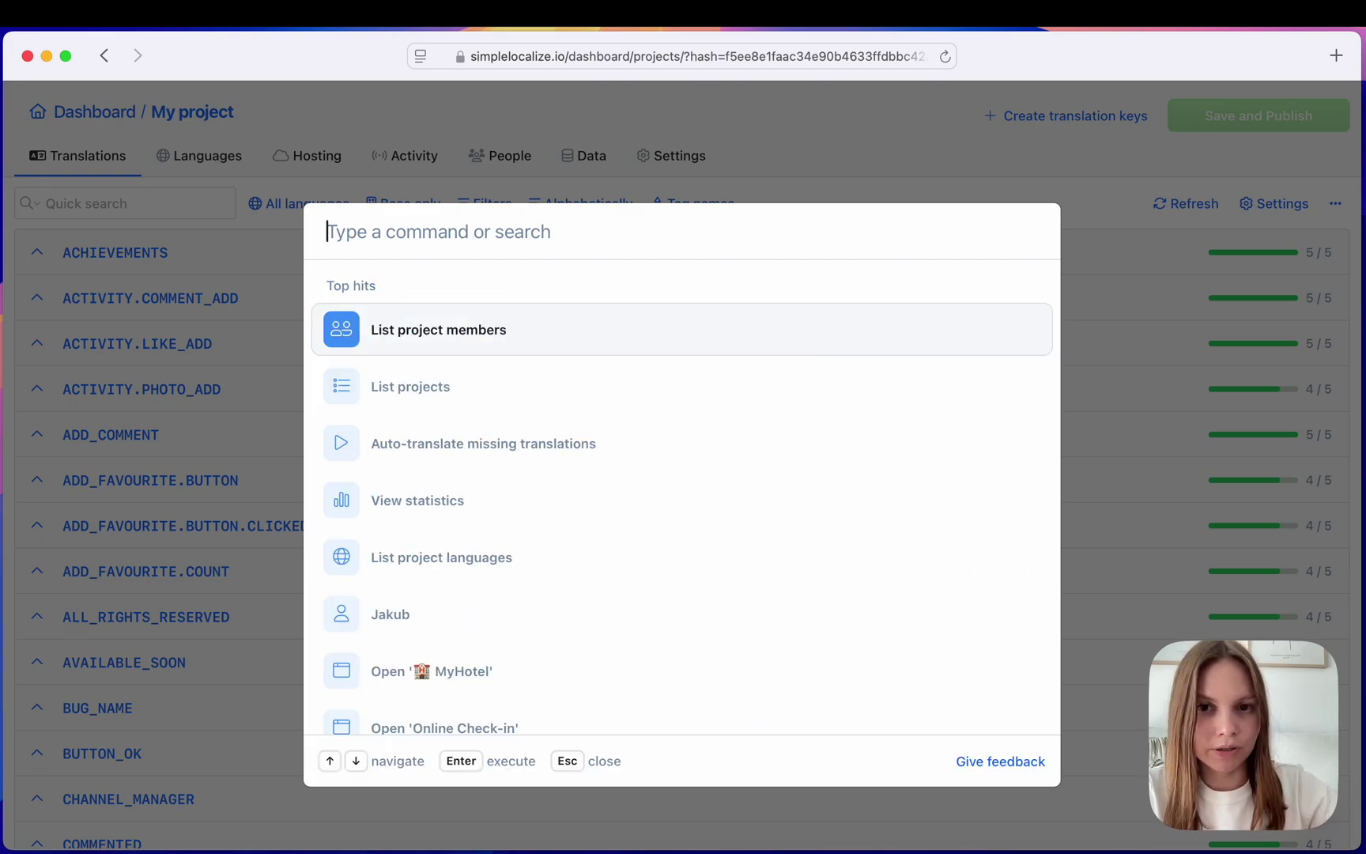
key("Down")
key("Down")
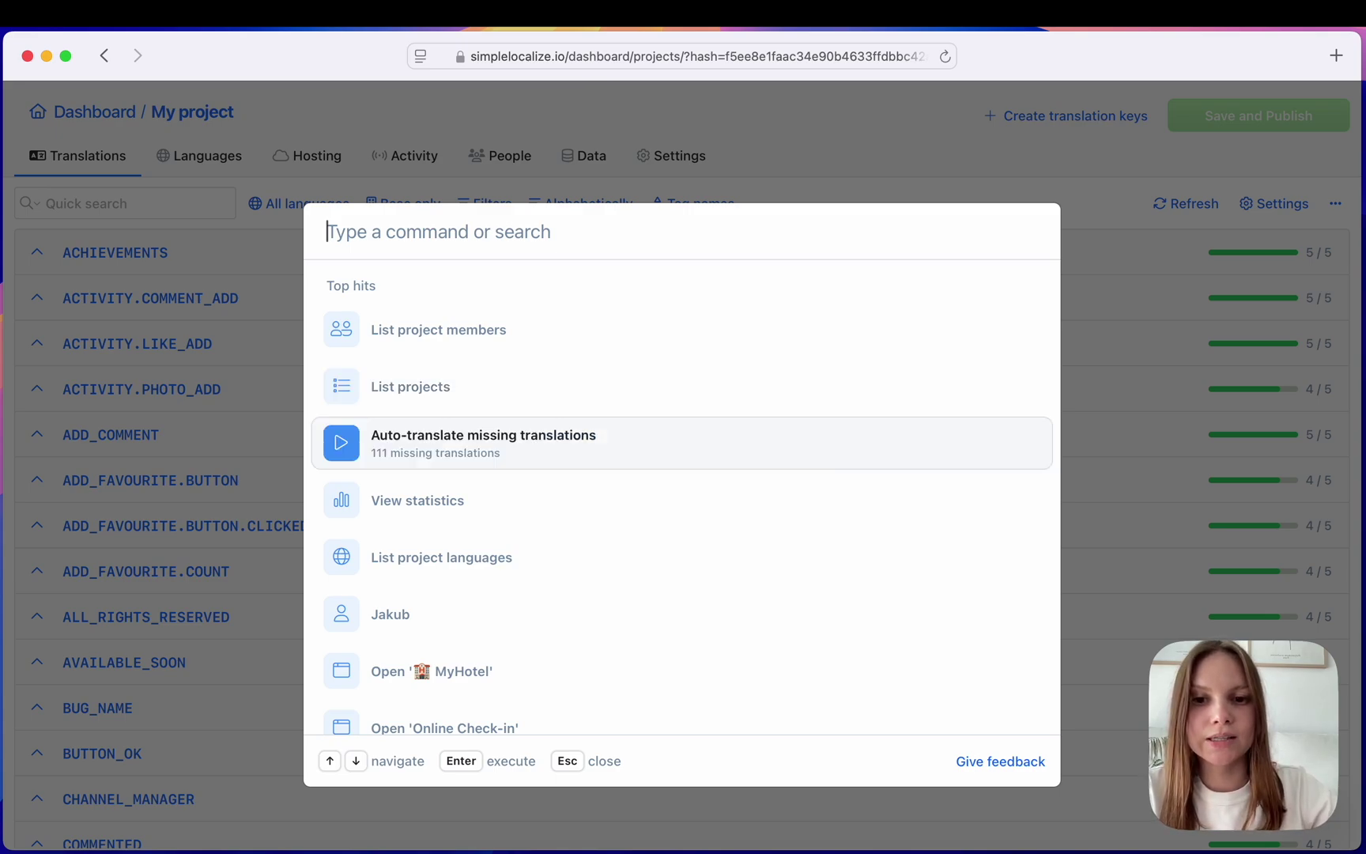
key("Down")
key("Down")
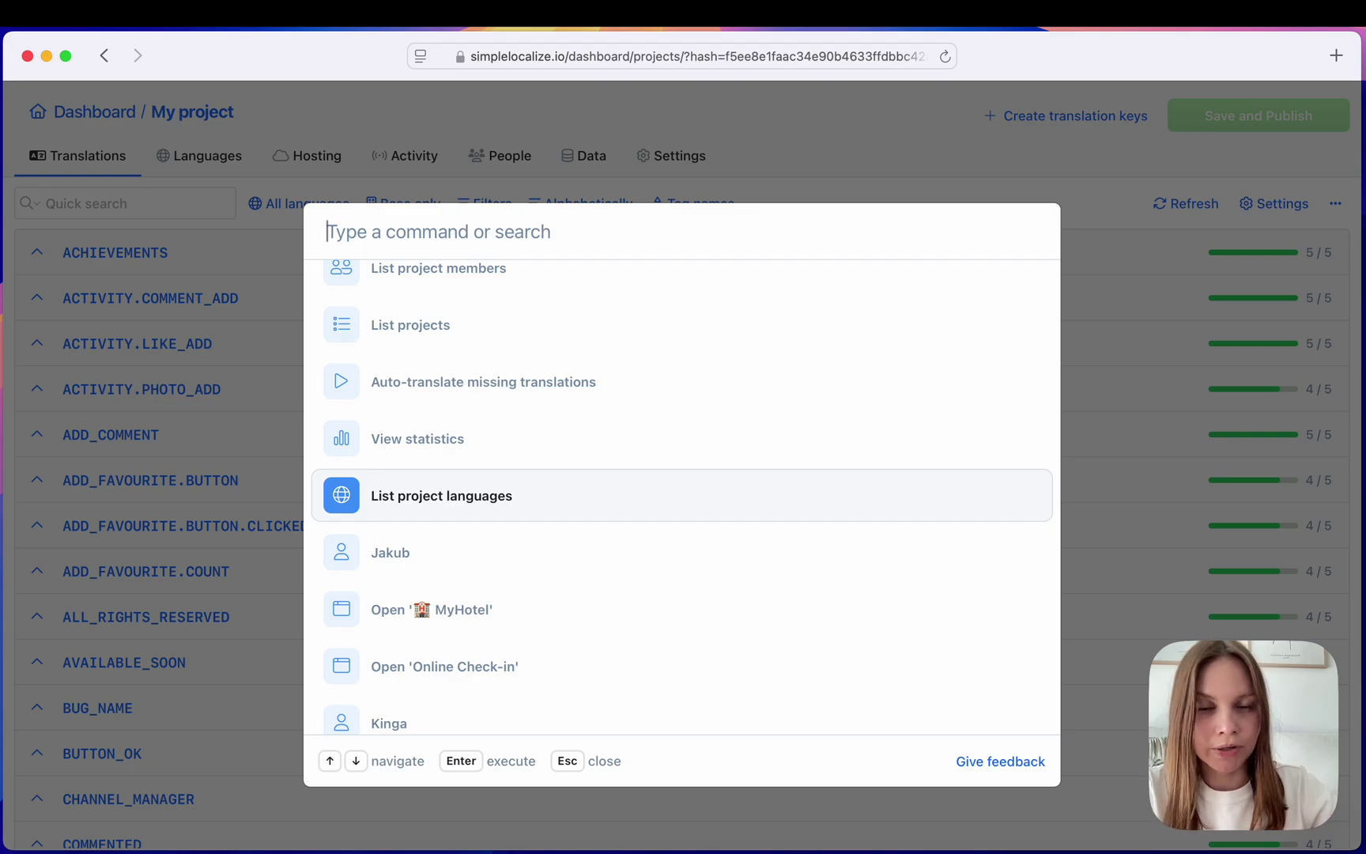
key("Up")
key("Up")
key("Up")
key("Up")
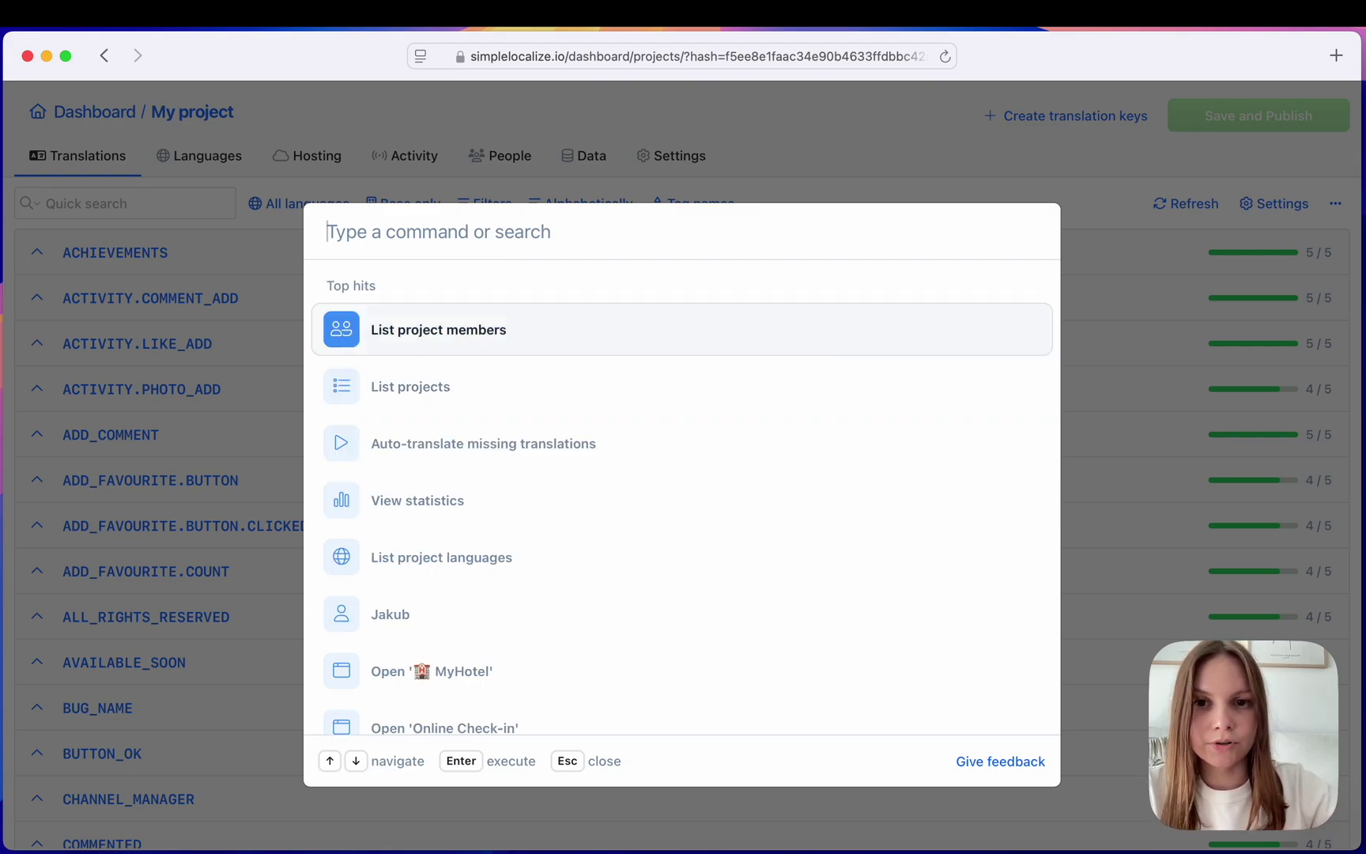
type("achive")
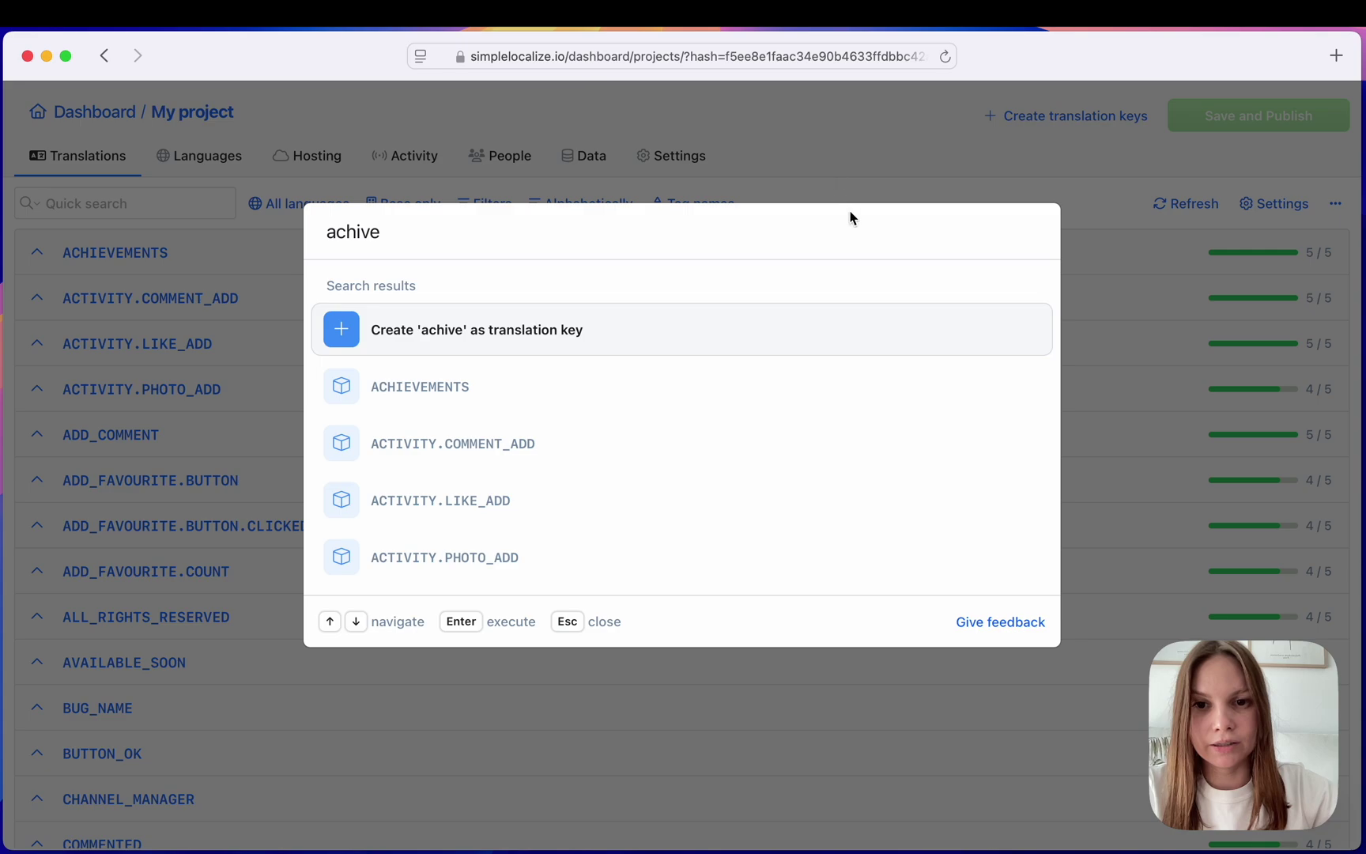
left_click(715, 390)
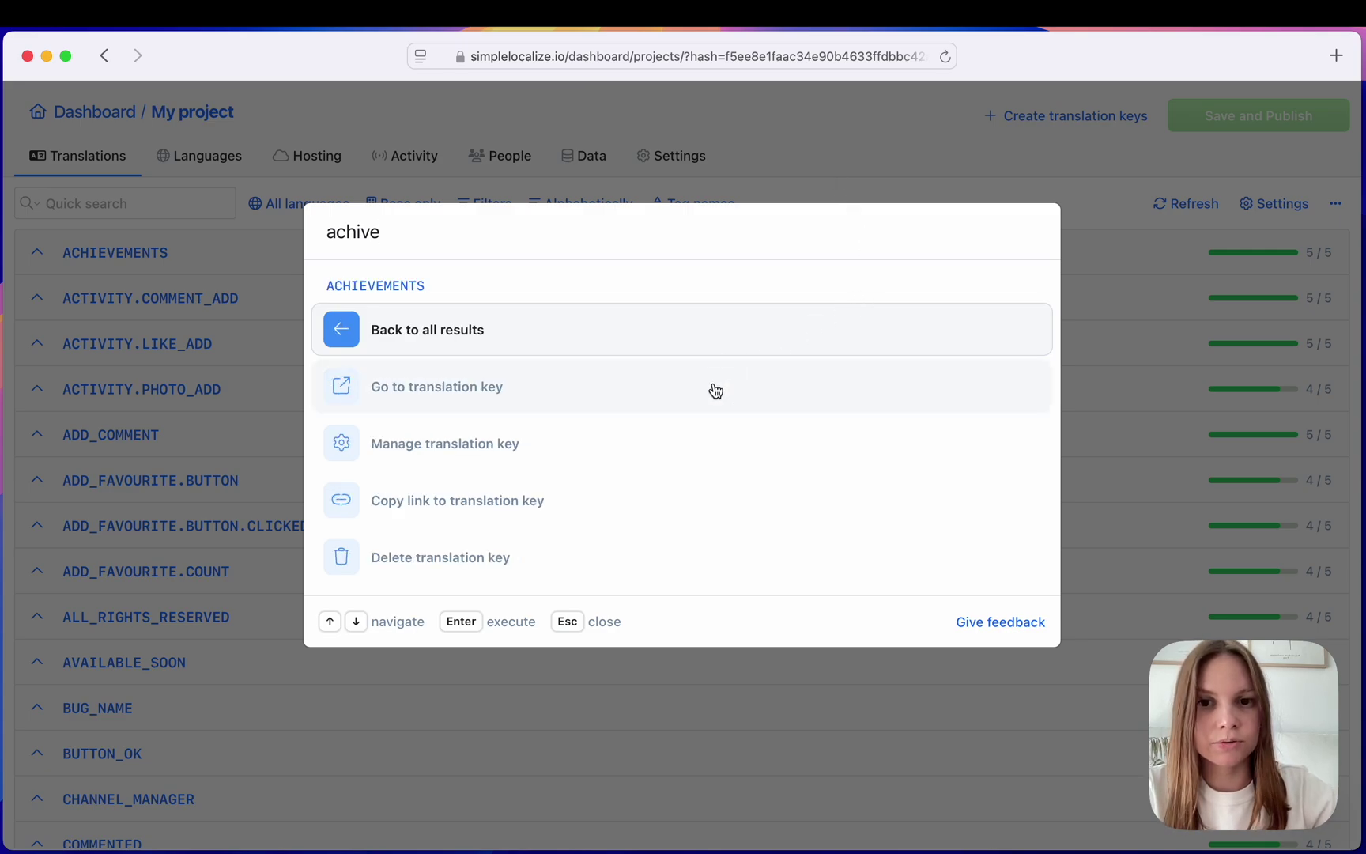
key("Down")
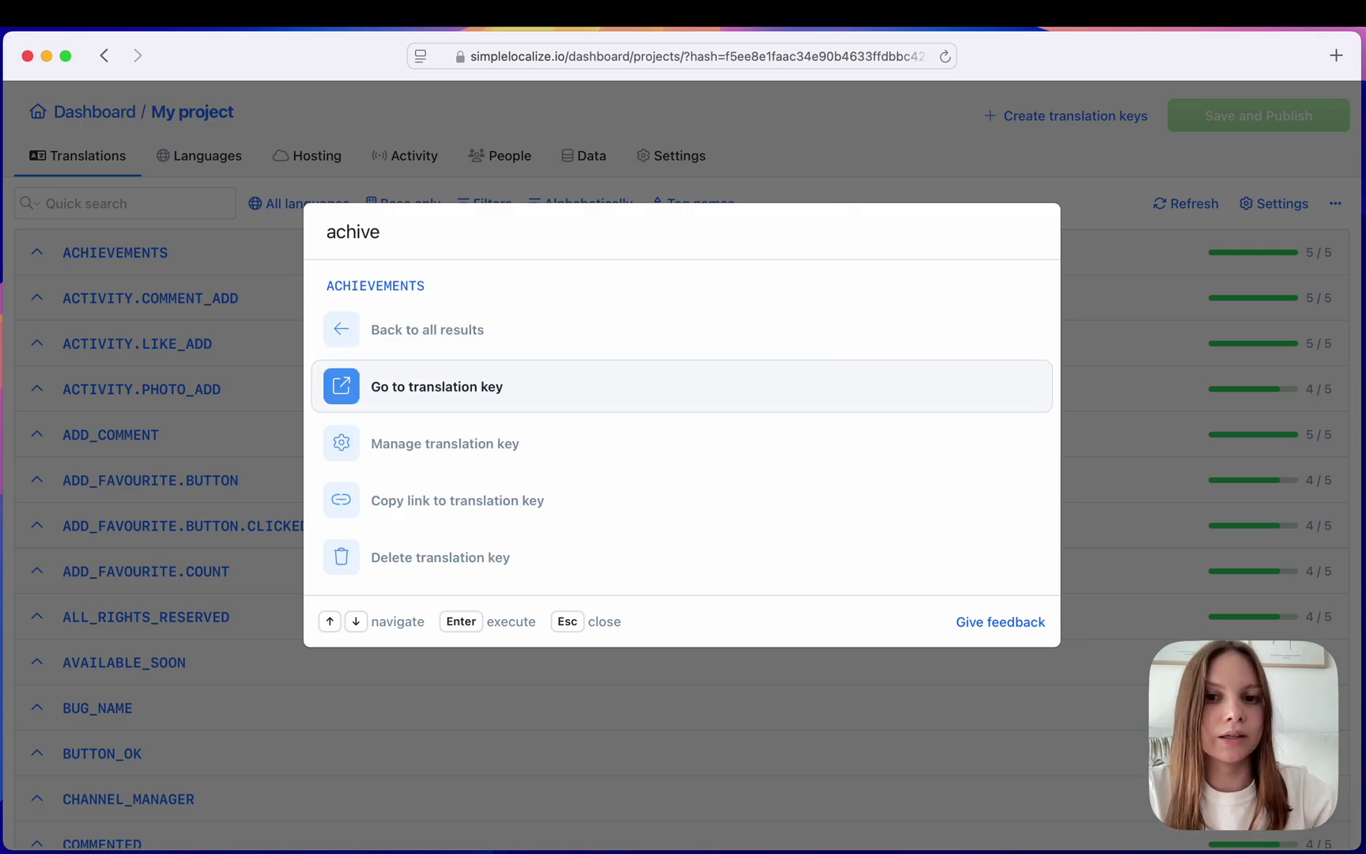
key("Down")
key("Down")
key("Up")
key("Up")
key("Up")
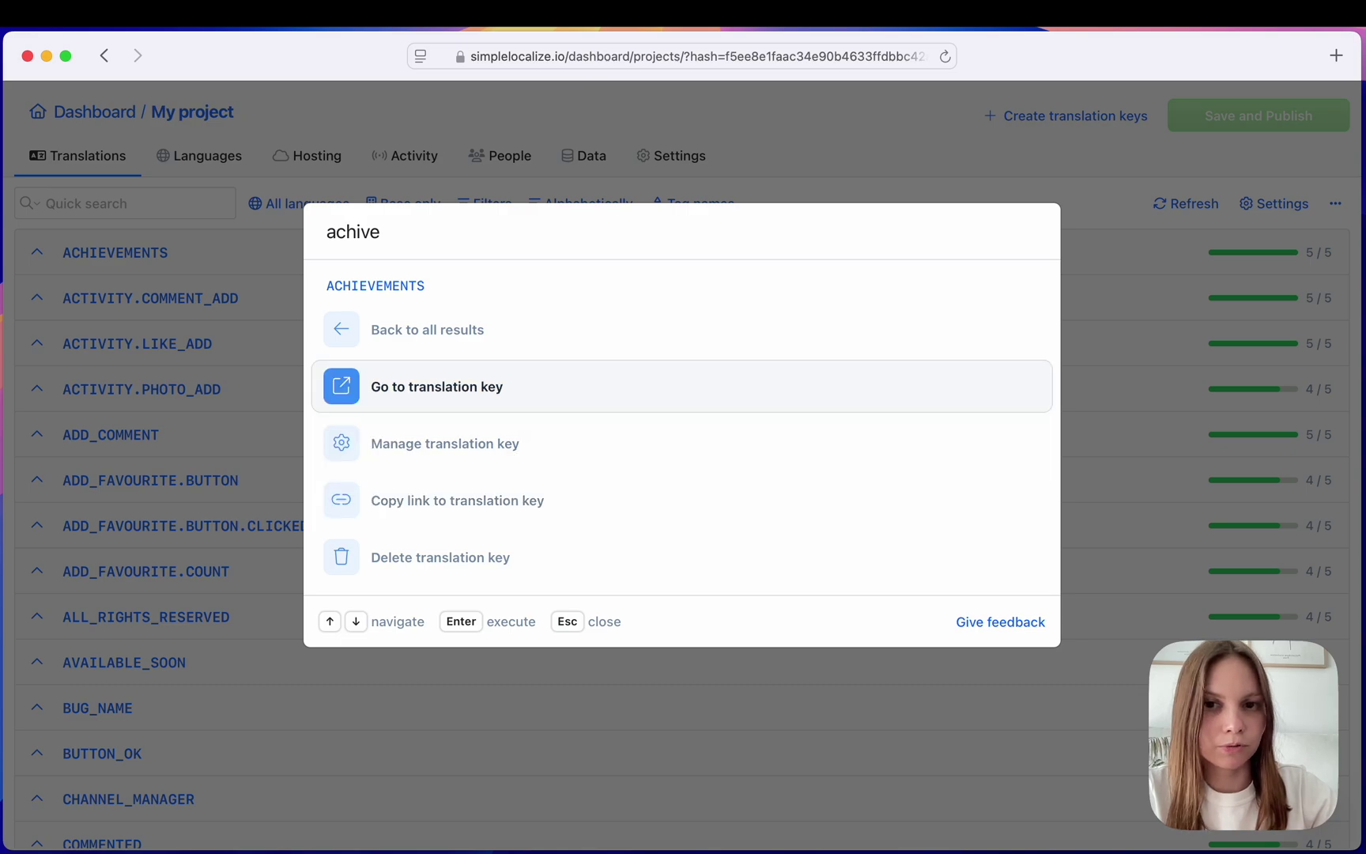
key("Return")
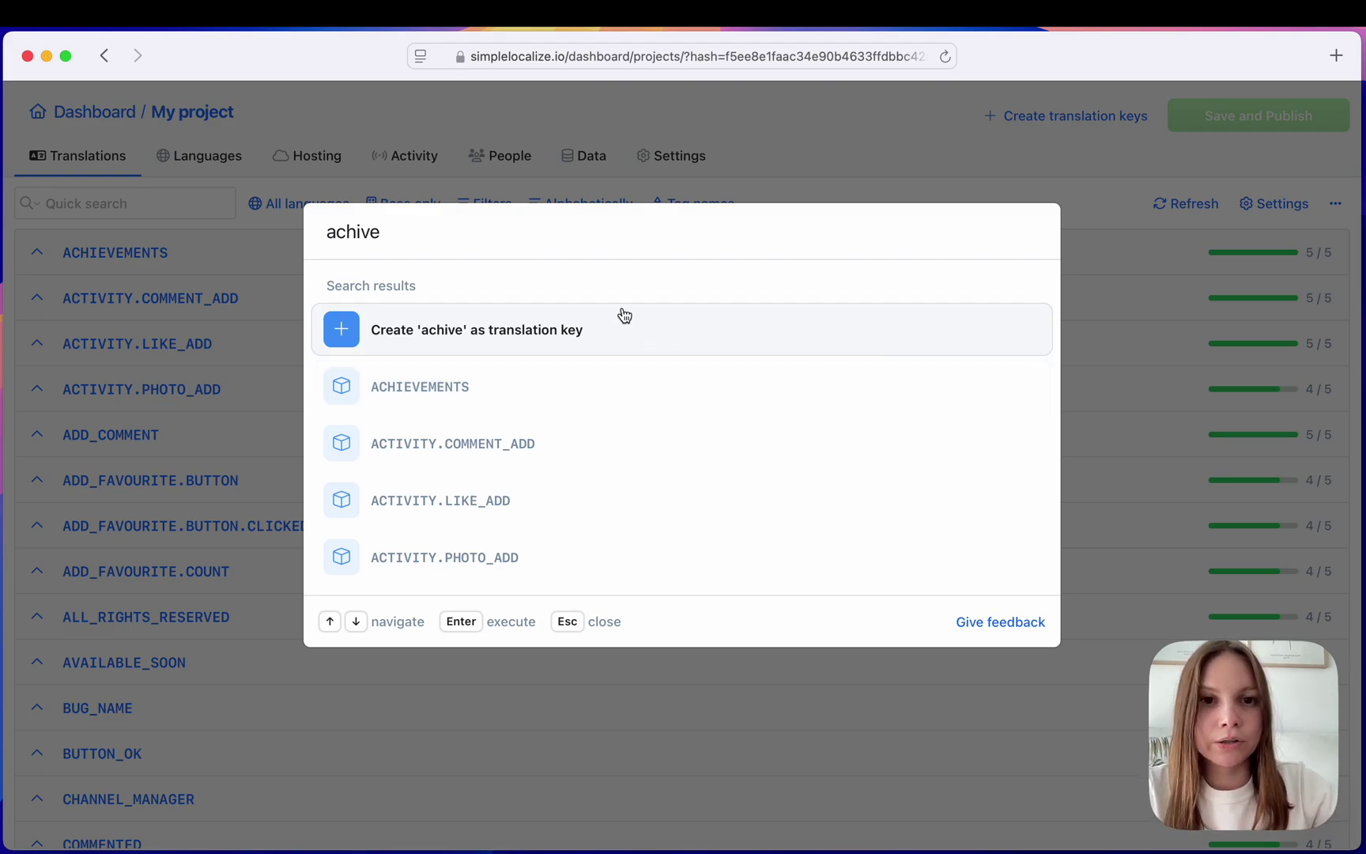
triple_click(552, 235)
key("BackSpace")
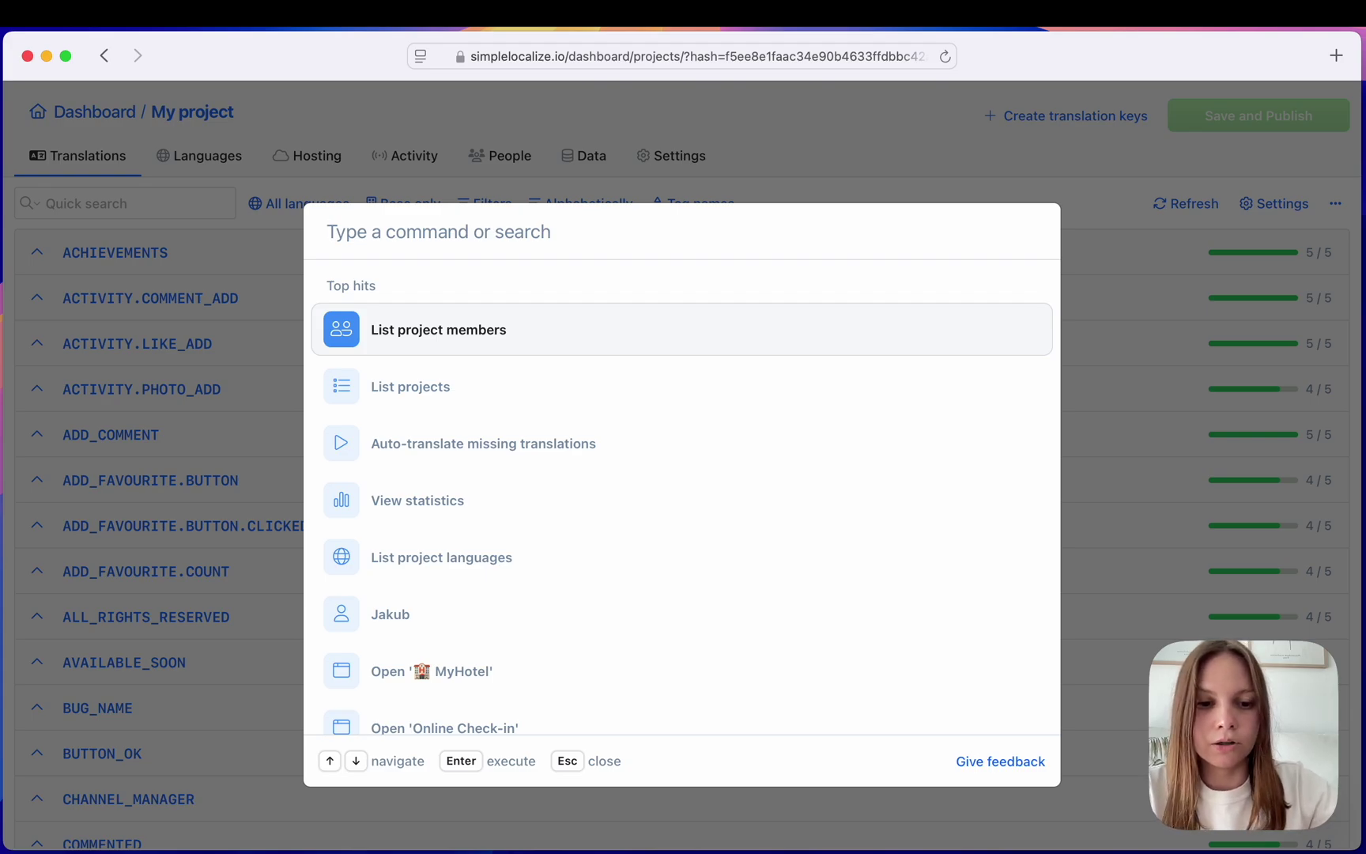
type("api")
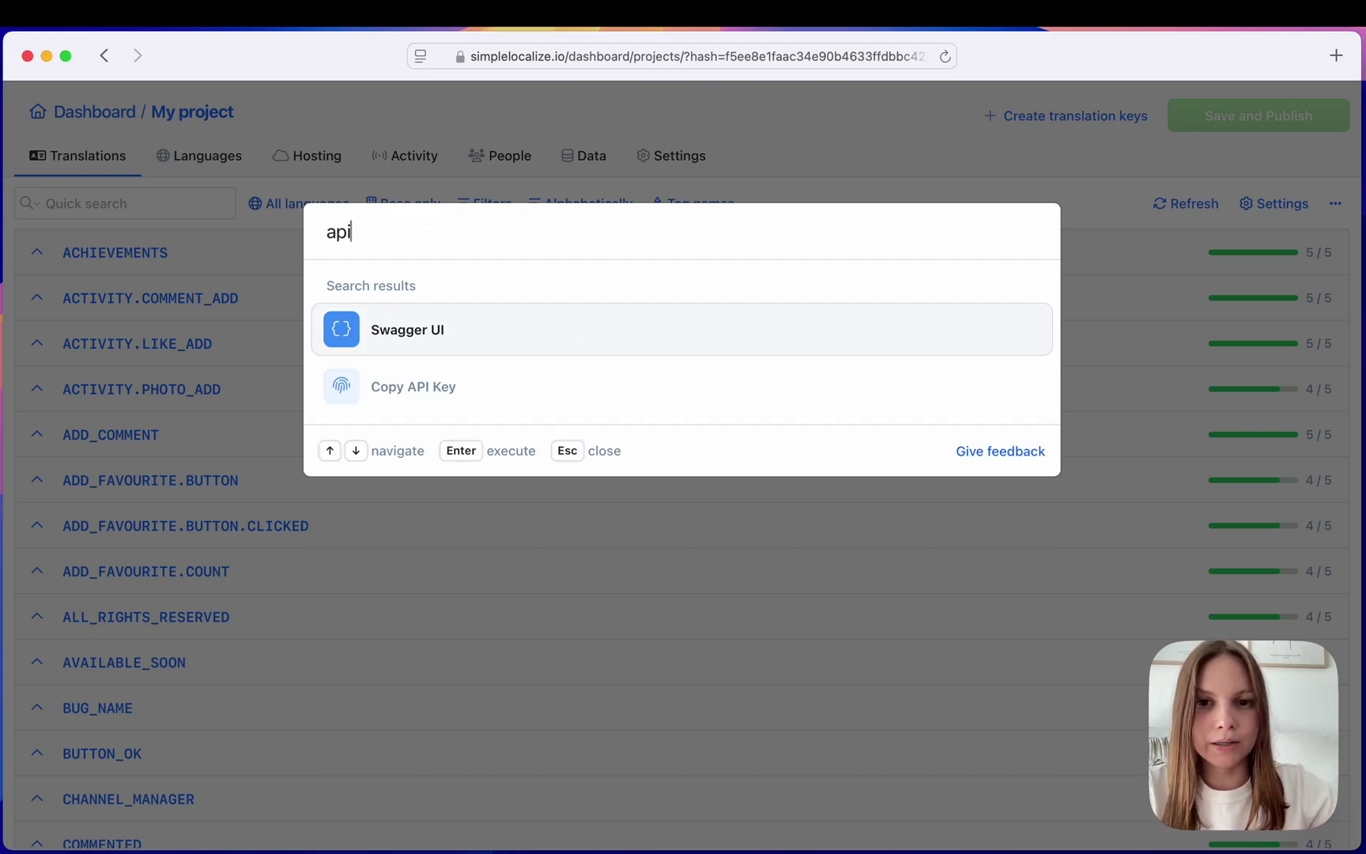
key("Down")
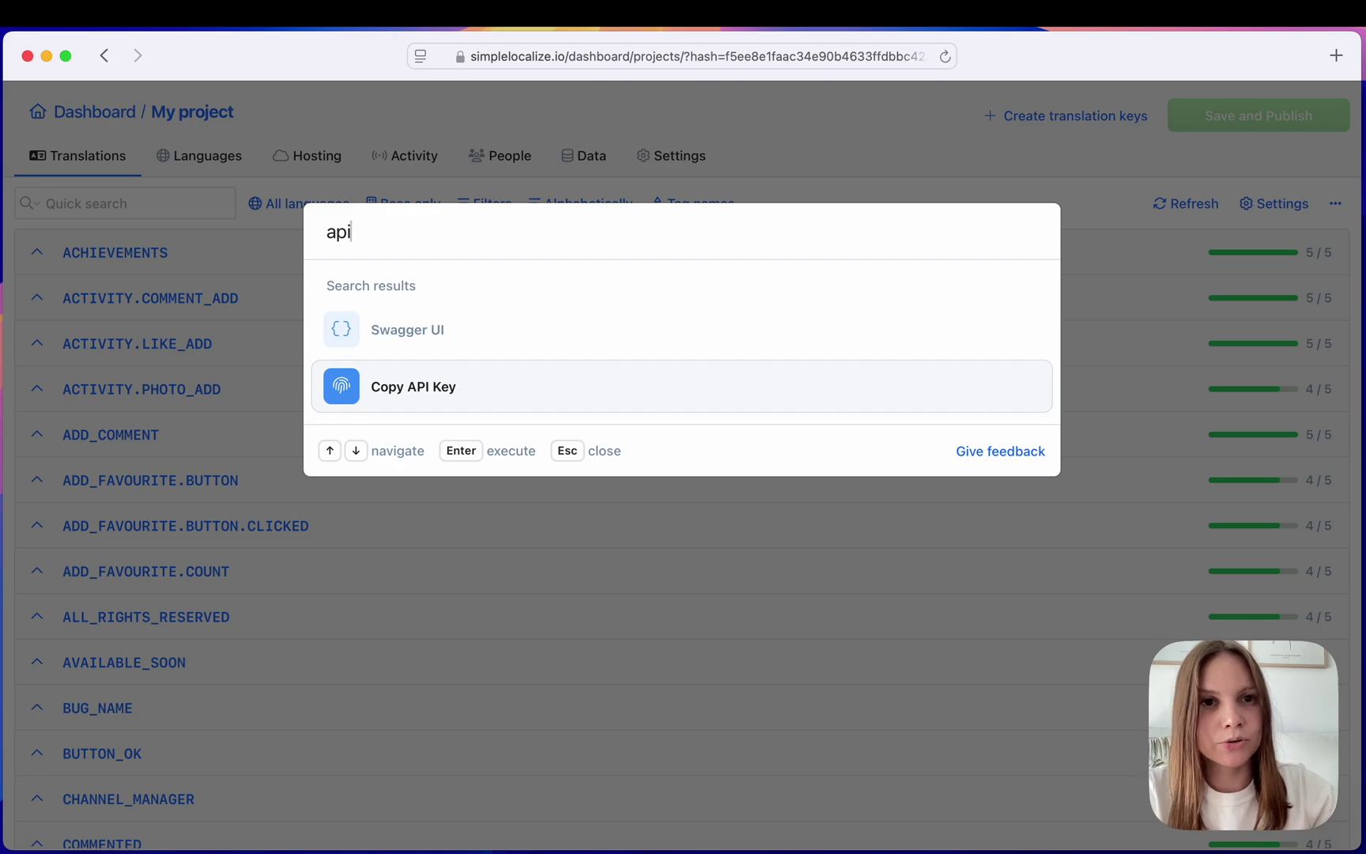
key("Up")
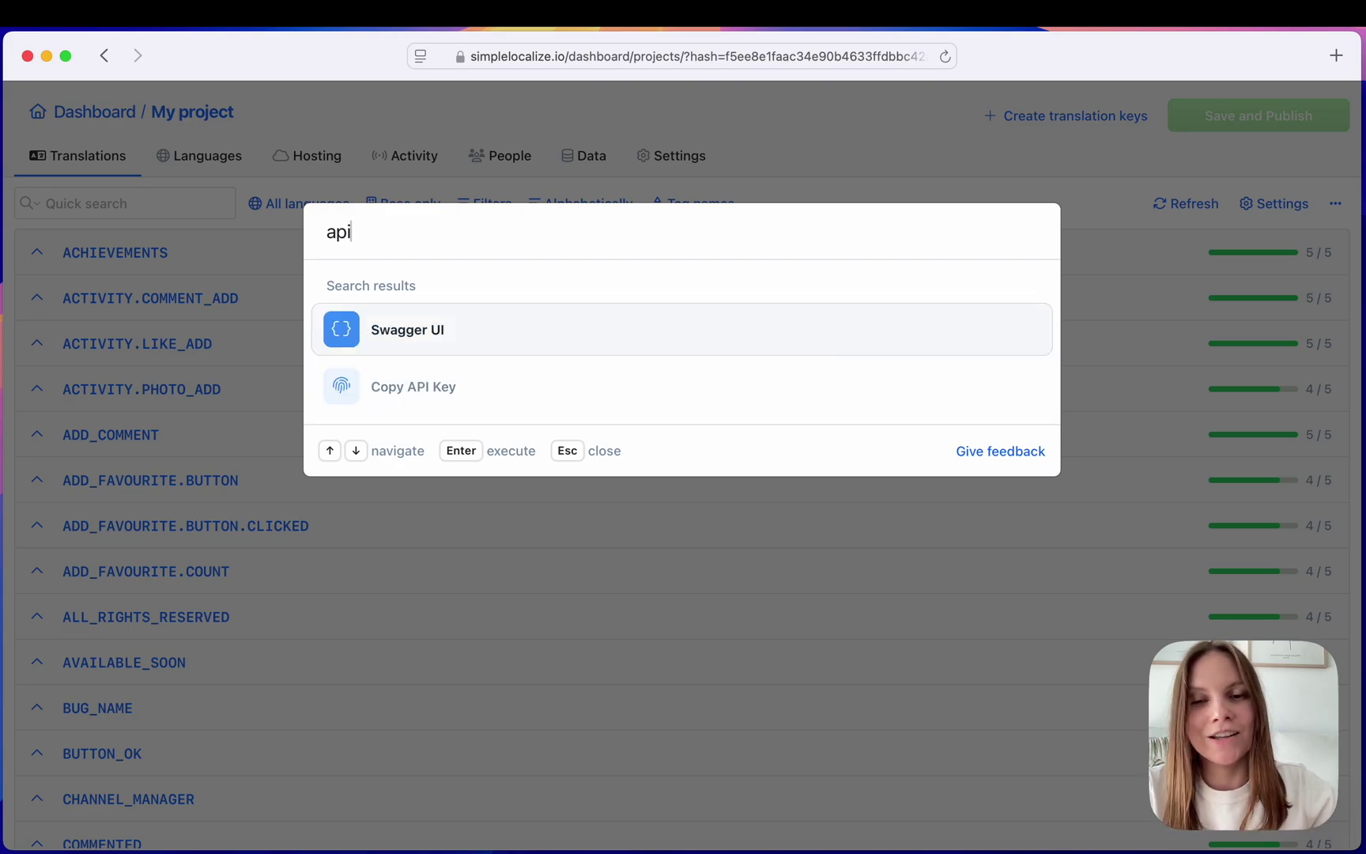
key("BackSpace")
key("BackSpace")
key("BackSpace")
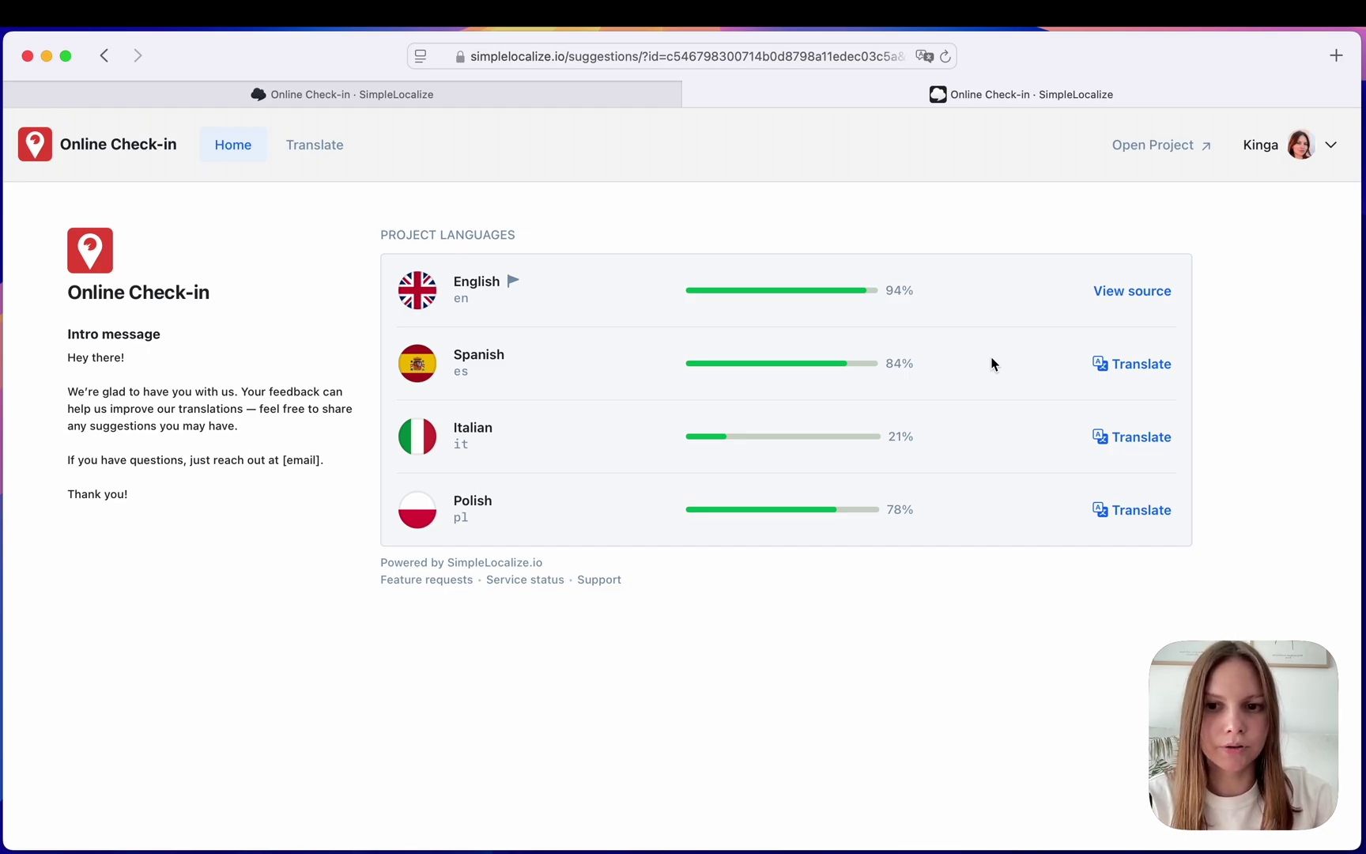
Step: Start suggesting Spanish translations and show the translation list's filter options
left_click(1127, 366)
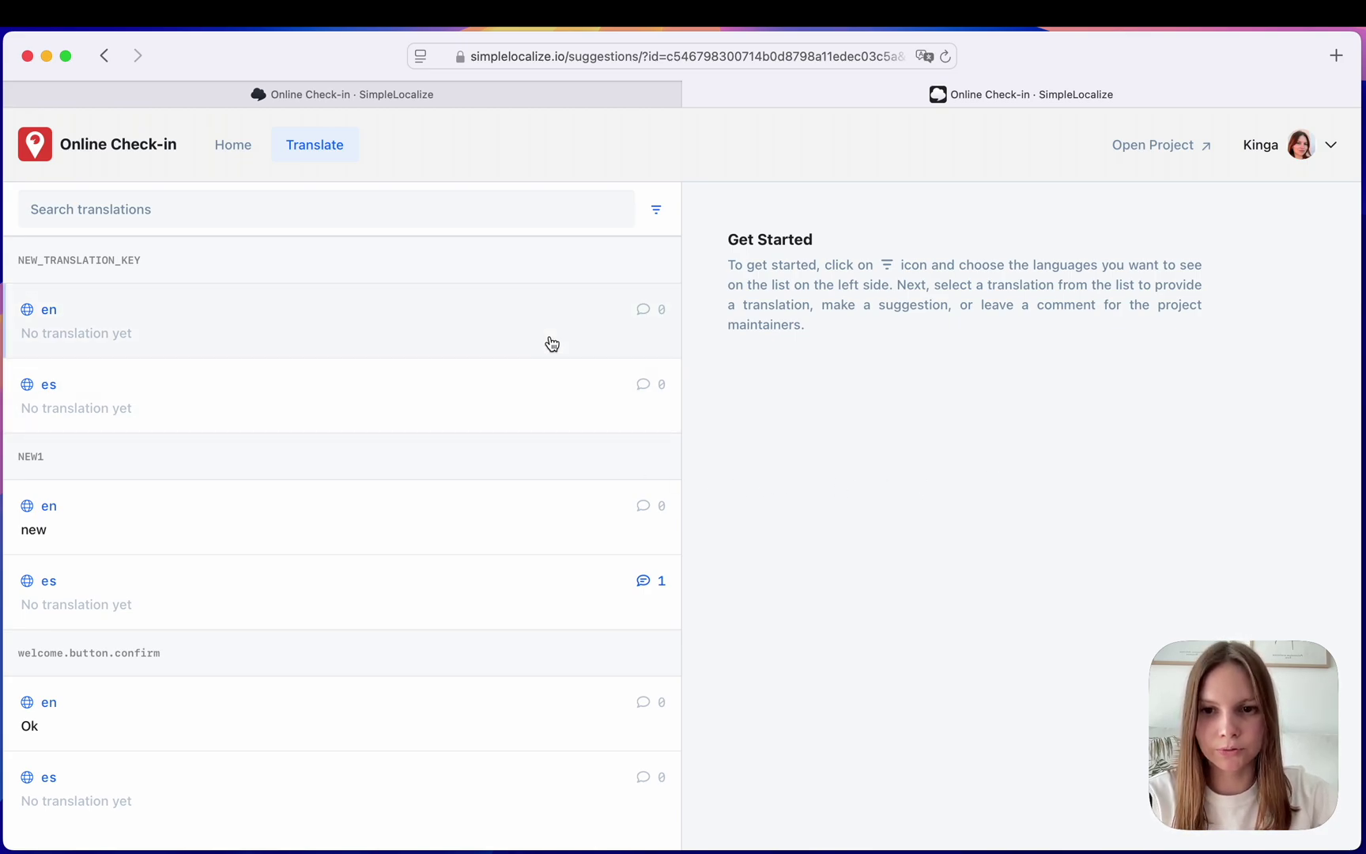
left_click(660, 212)
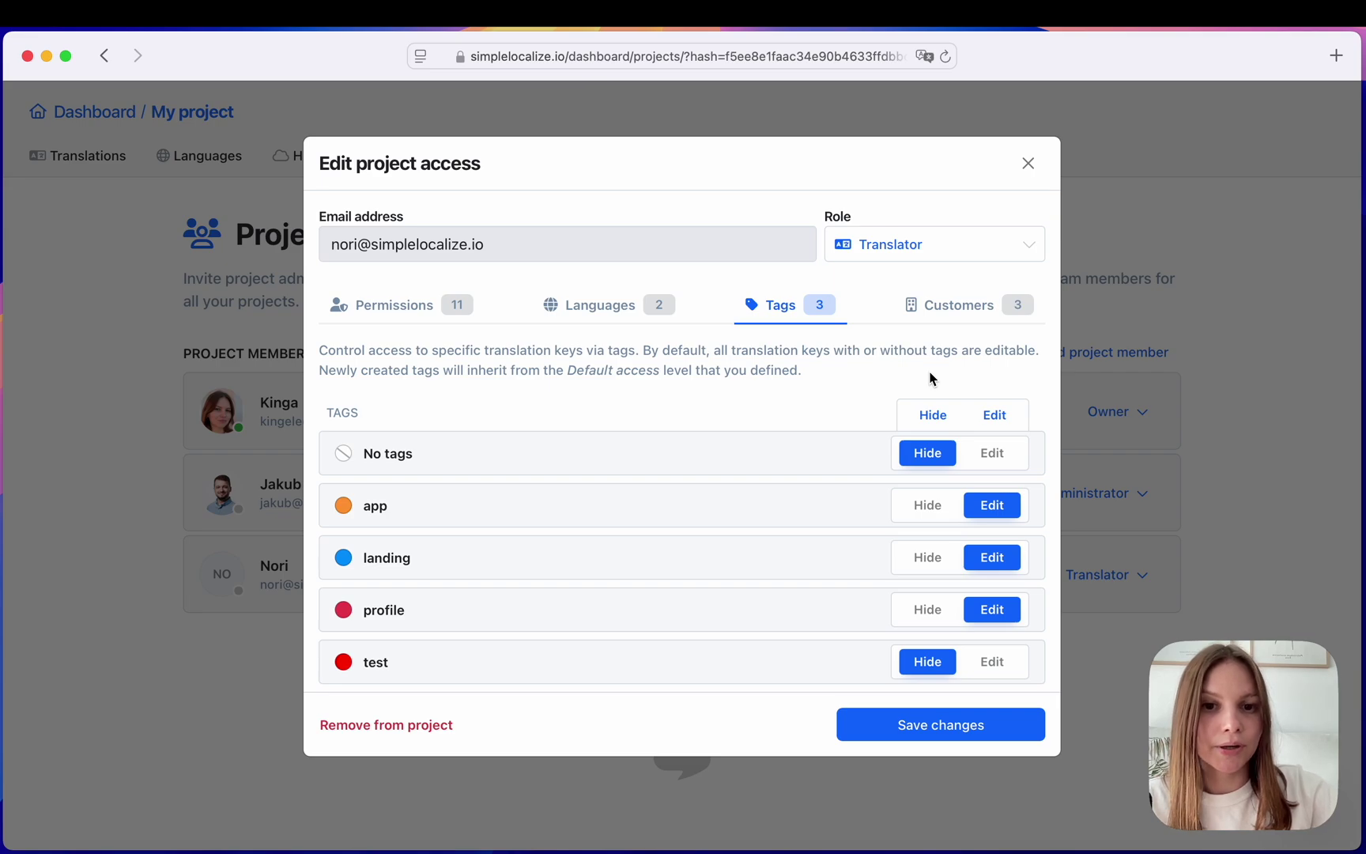
Step: Hide the landing tag in the translator's project access, keeping app and profile editable
left_click(927, 563)
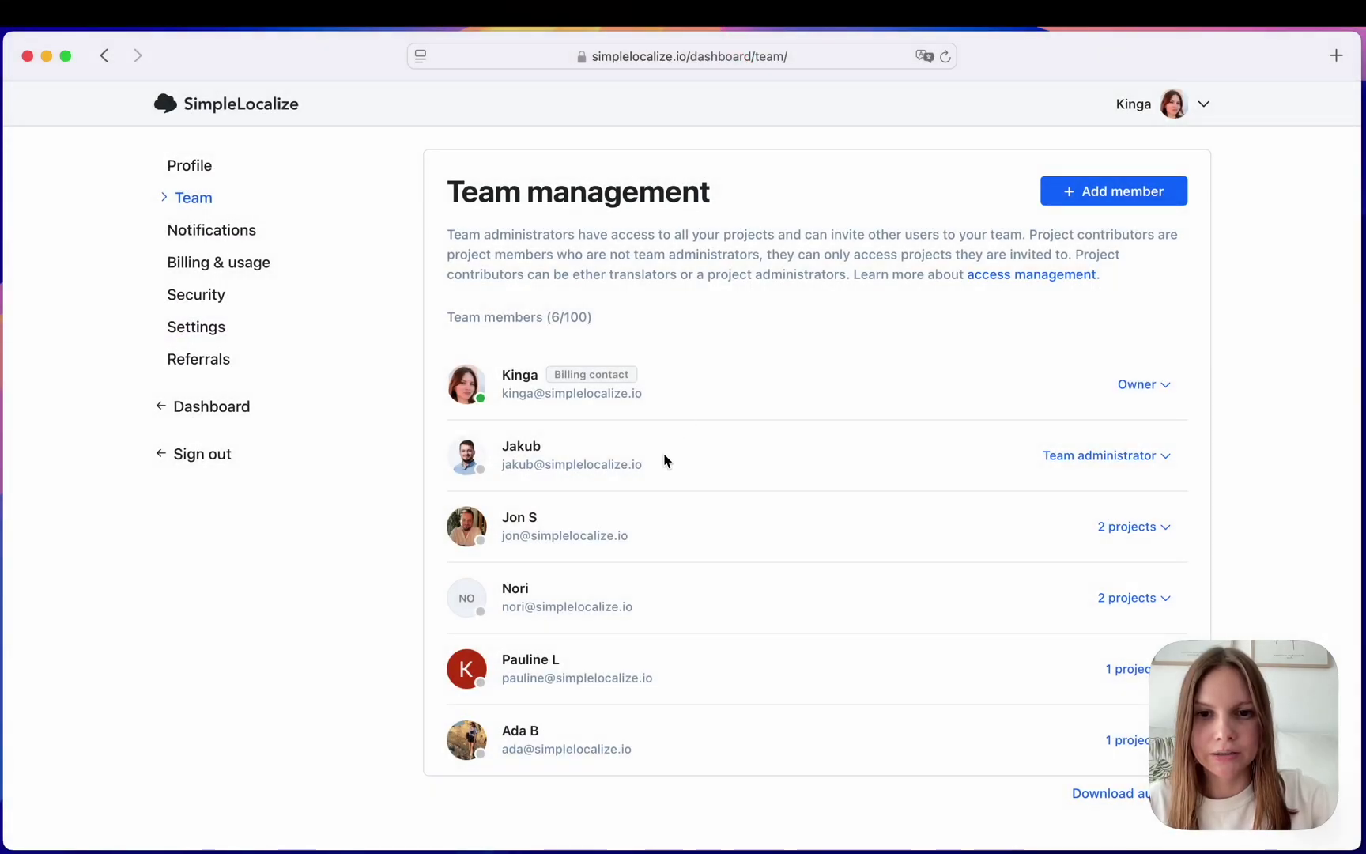
Step: Review the Team management page and the translator's export and activity permissions
mouse_move(479, 539)
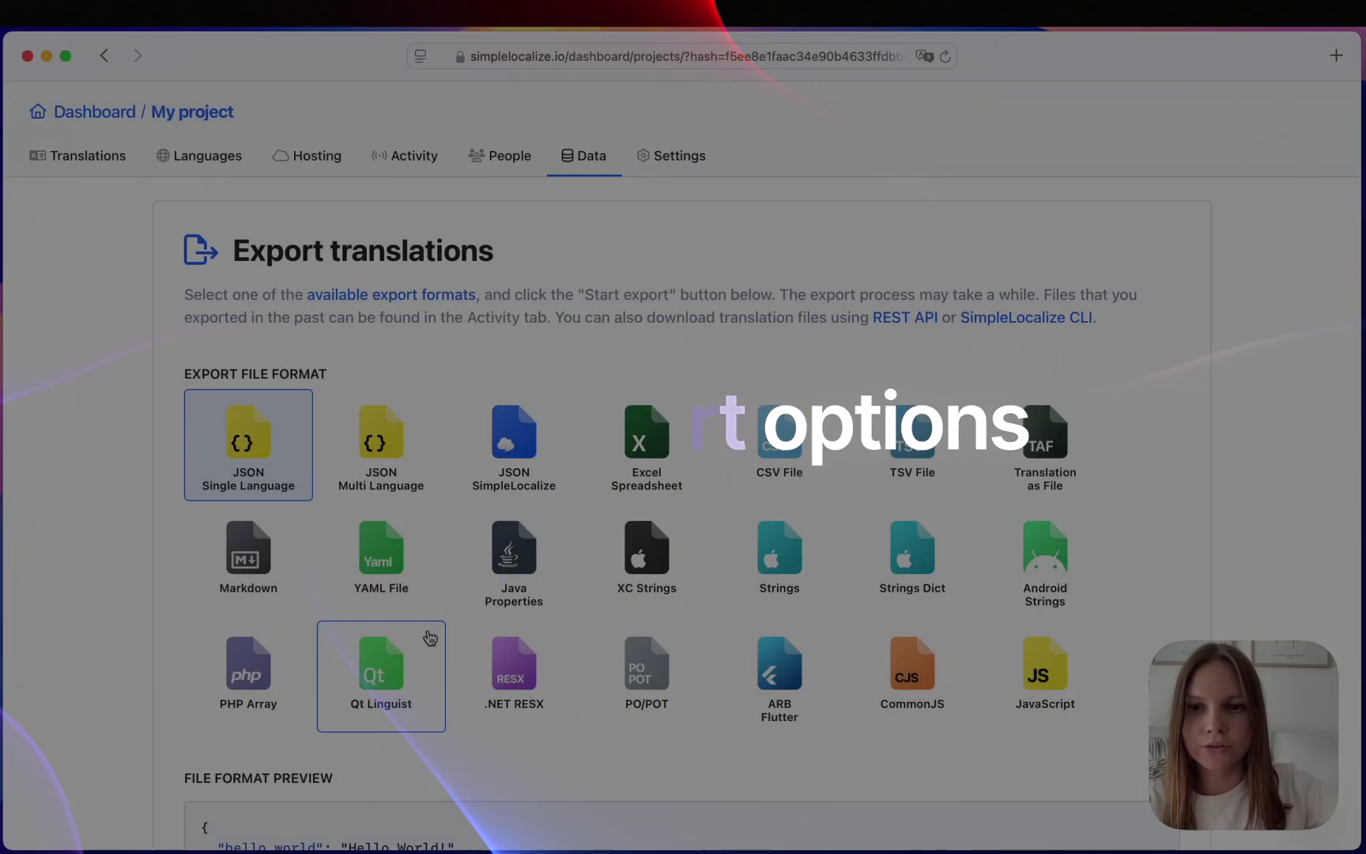
Step: Enable 'Use default translations if missing' and set the export customer to GrandHotelsGroup
scroll(430, 636, "down", 5)
scroll(430, 637, "down", 5)
left_click(447, 387)
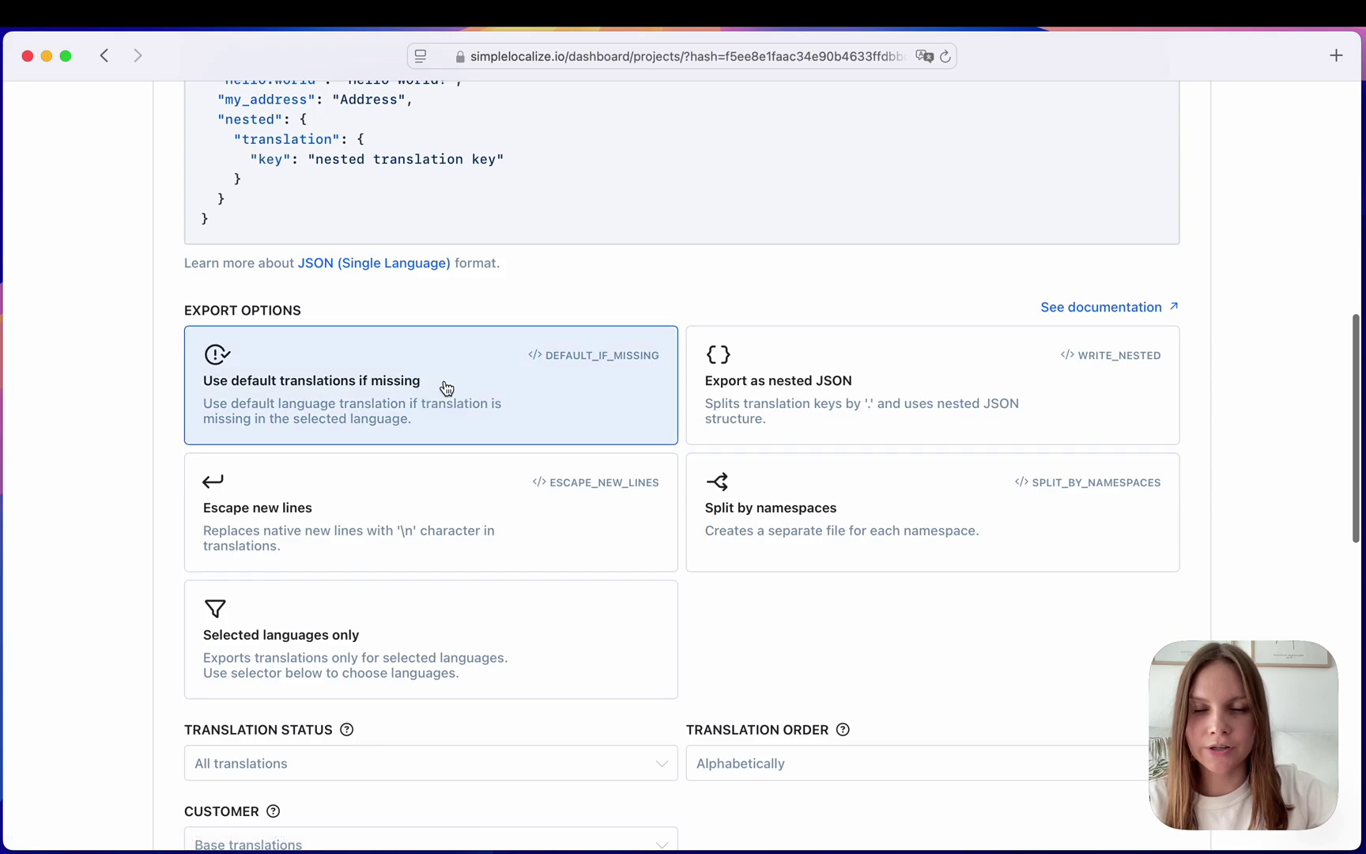
scroll(446, 388, "down", 3)
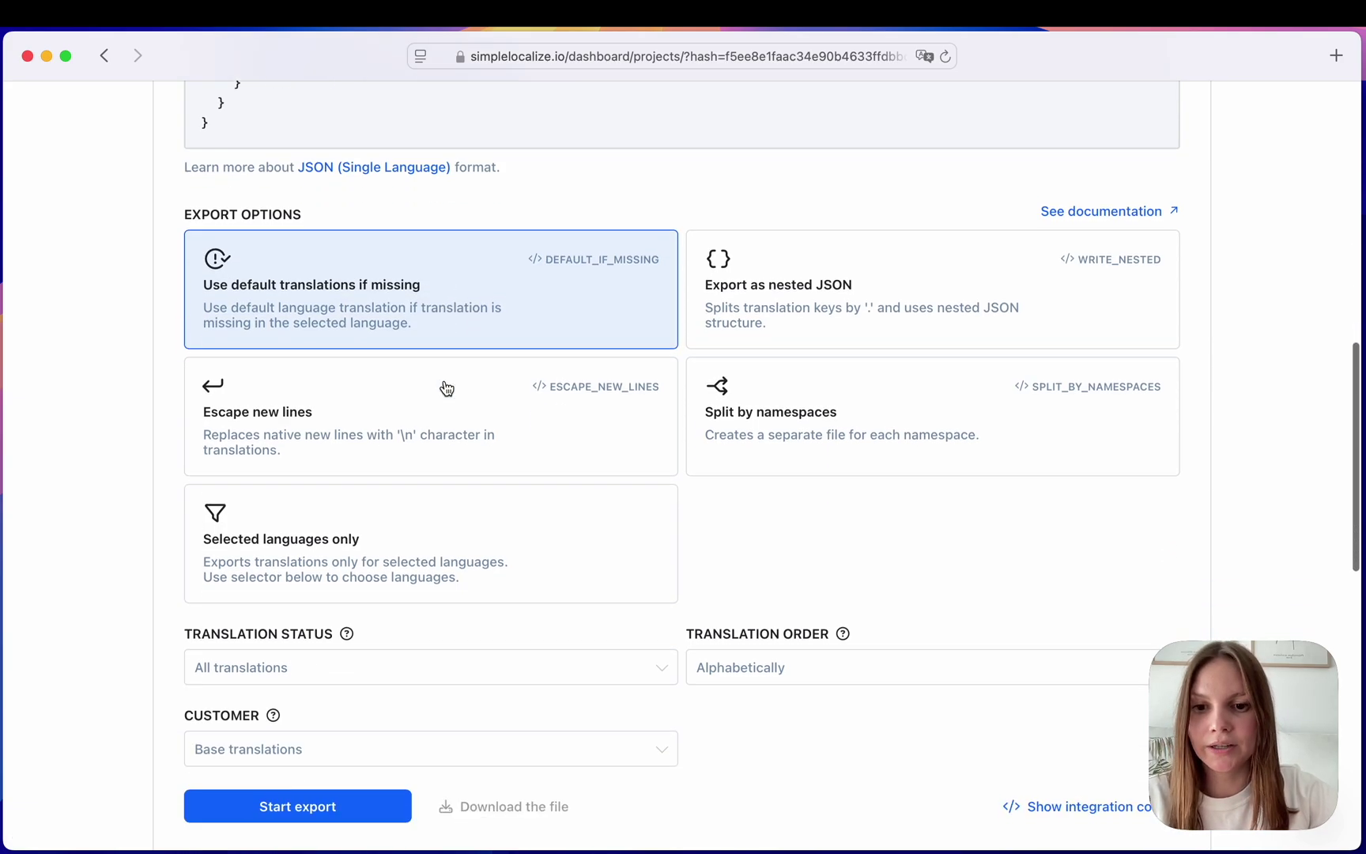
left_click(366, 744)
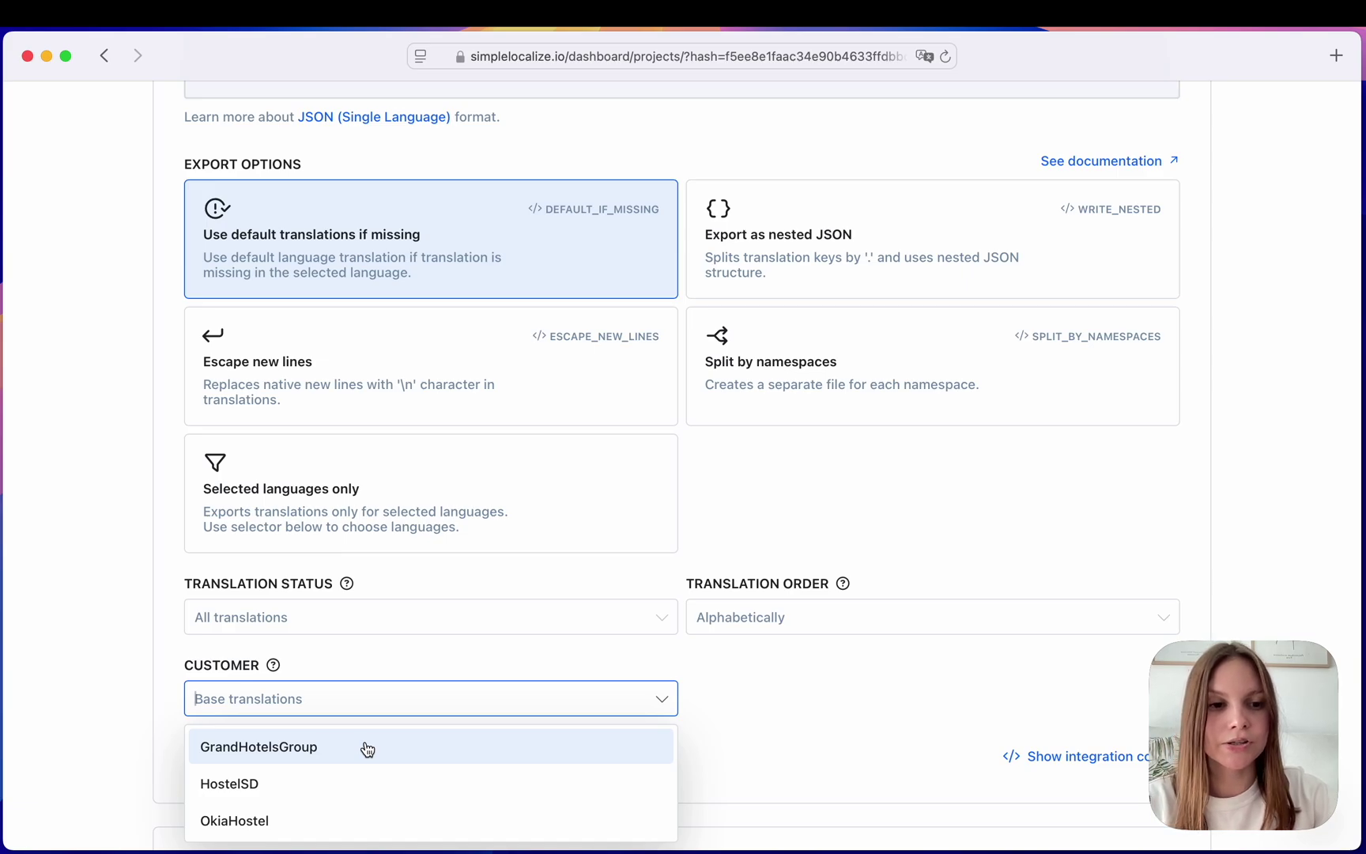
left_click(367, 746)
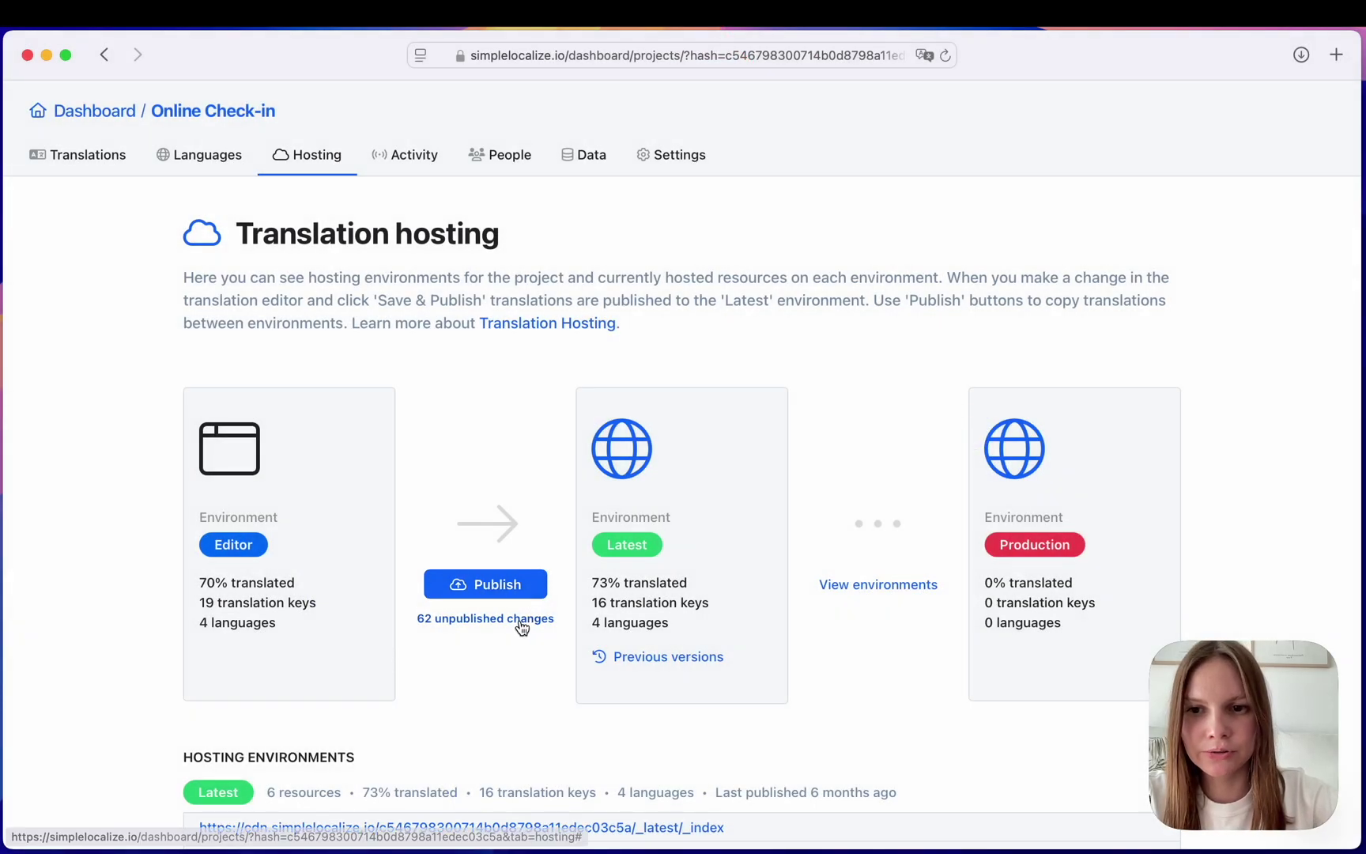
left_click(522, 620)
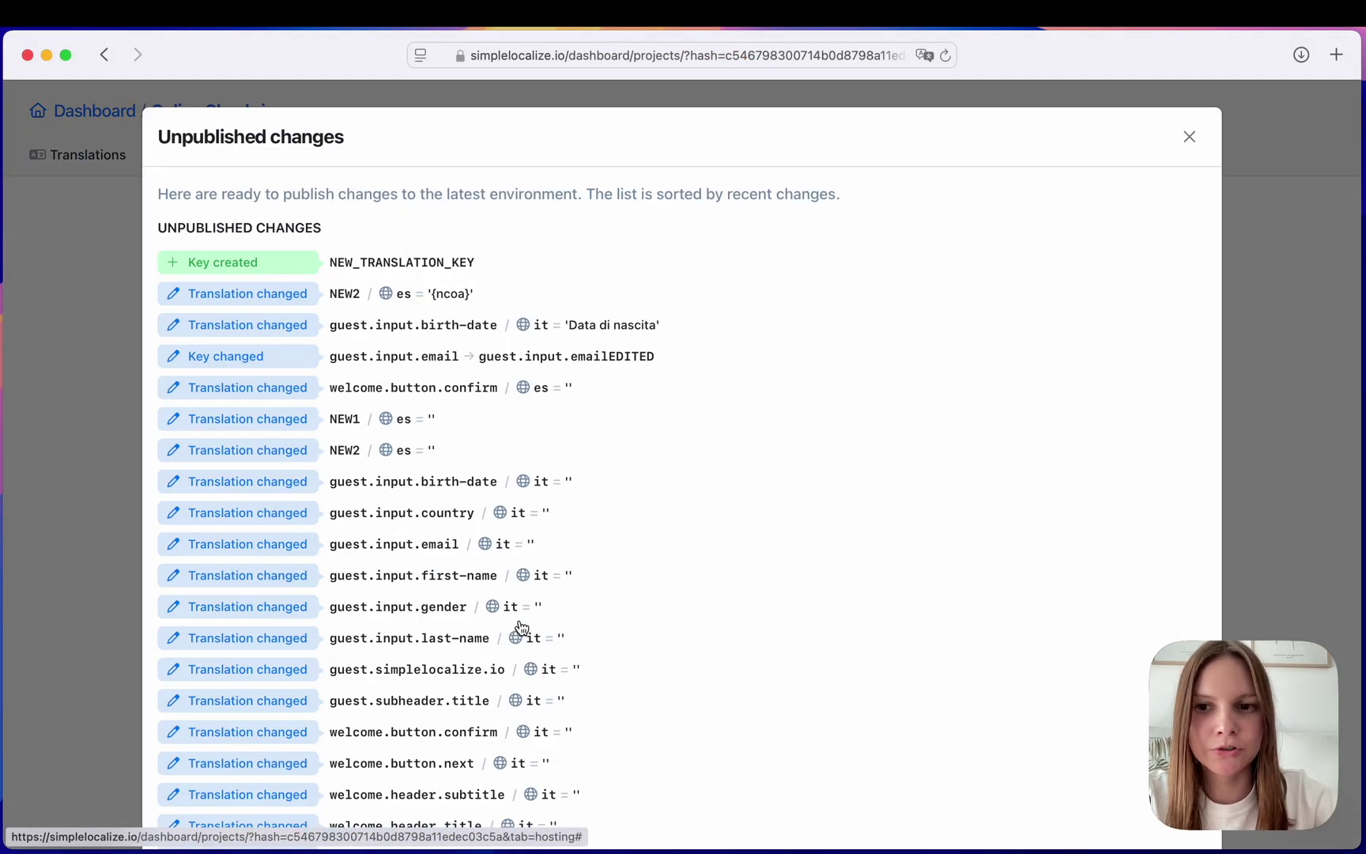
scroll(722, 387, "down", 3)
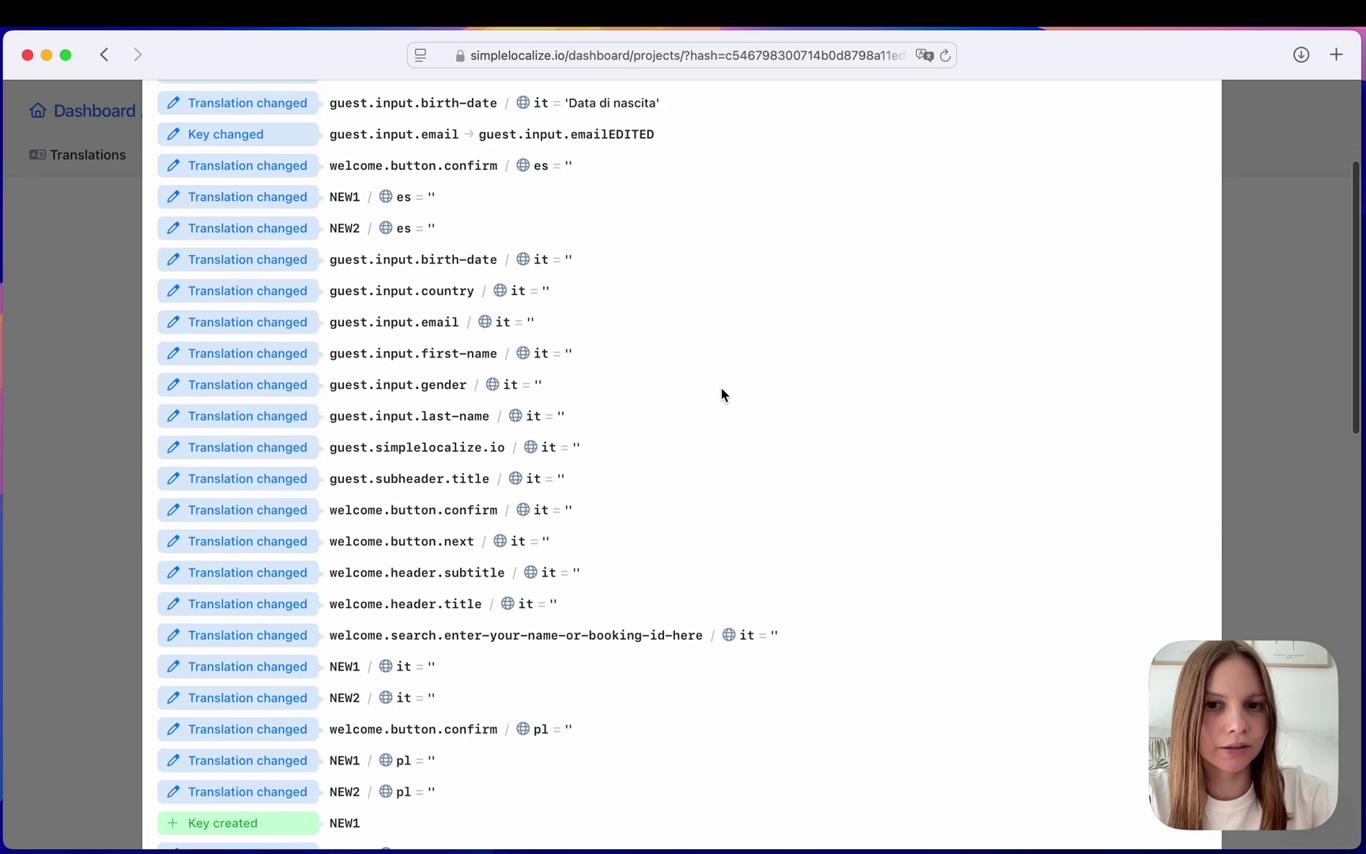